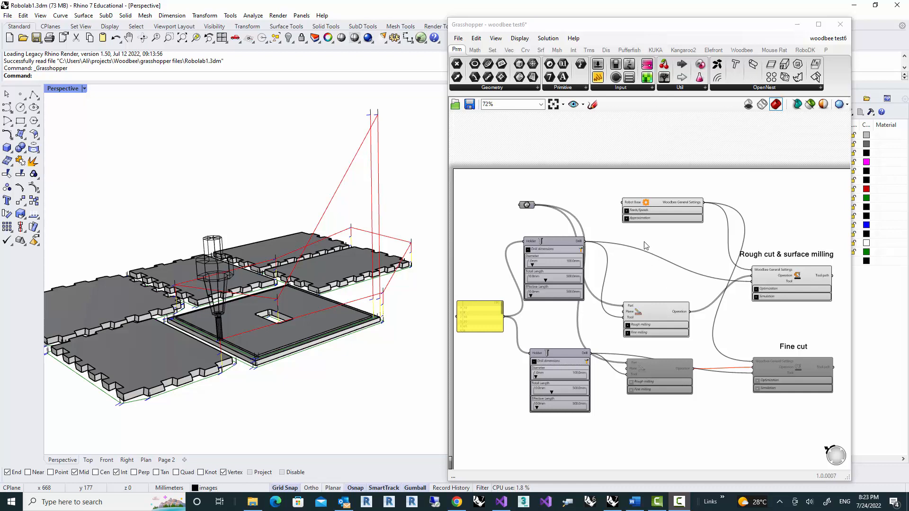
# - Review the Feeds/Speeds settings of the general settings component and collapse them again
pyautogui.scroll(5, 647, 245)
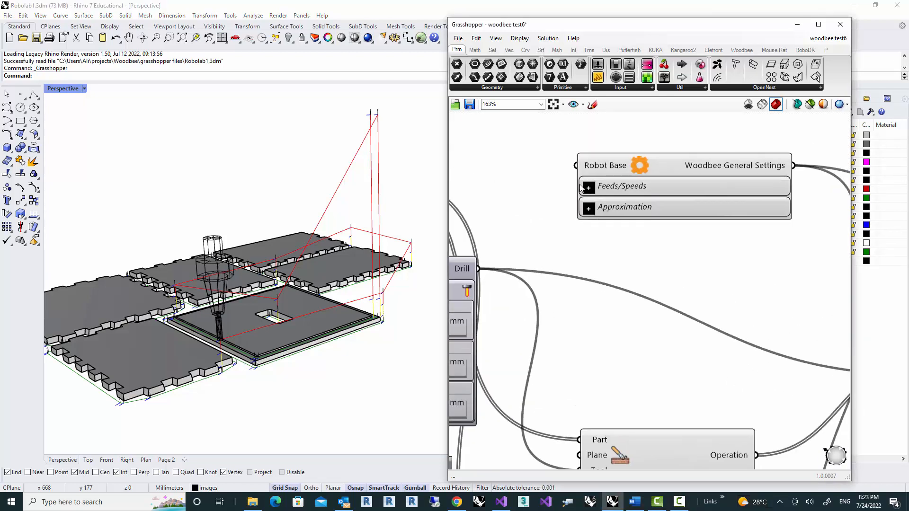
pyautogui.click(587, 189)
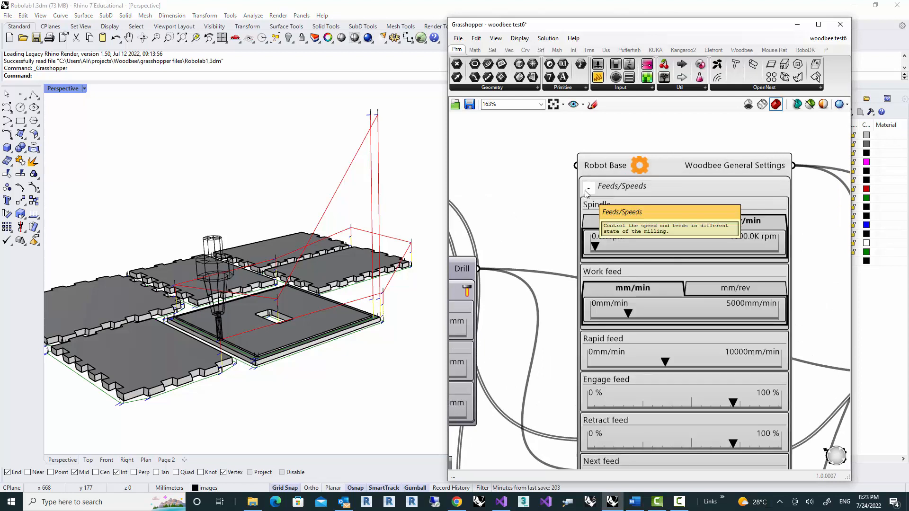
pyautogui.click(587, 189)
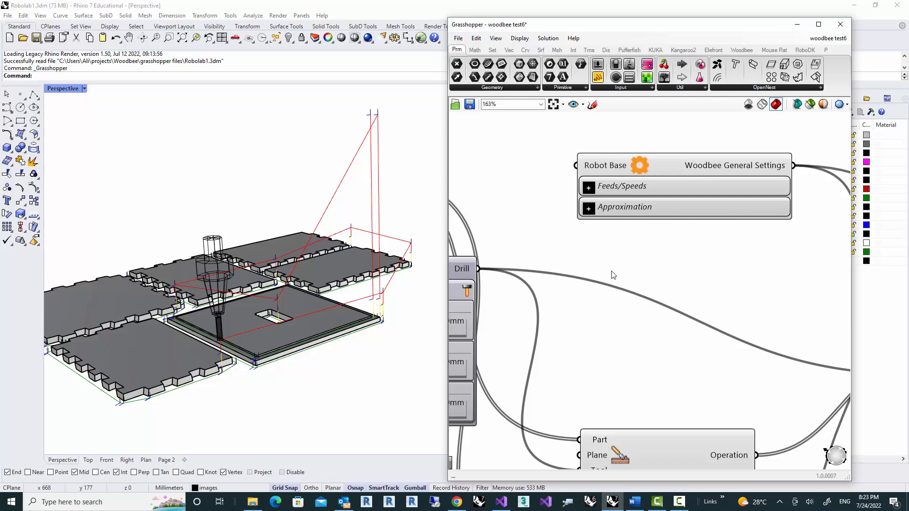
pyautogui.scroll(-5, 613, 275)
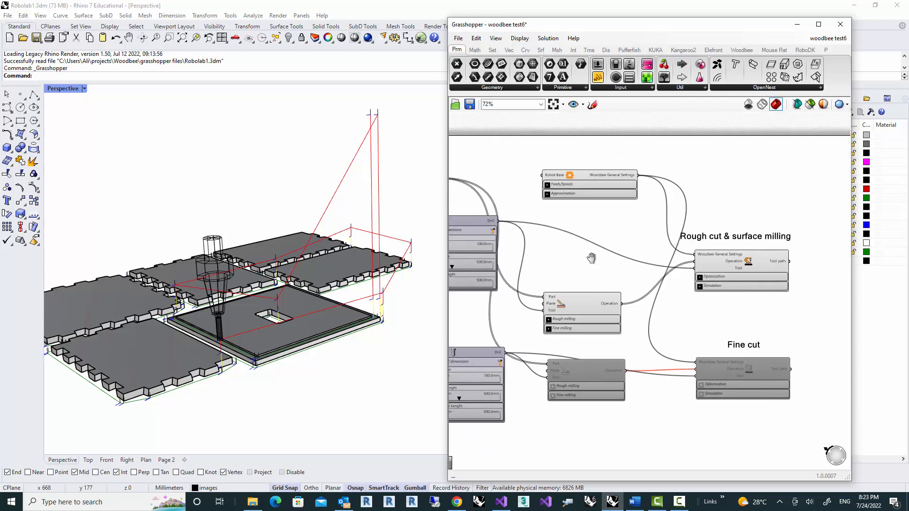
pyautogui.moveTo(592, 259); pyautogui.dragTo(582, 251, button='right')
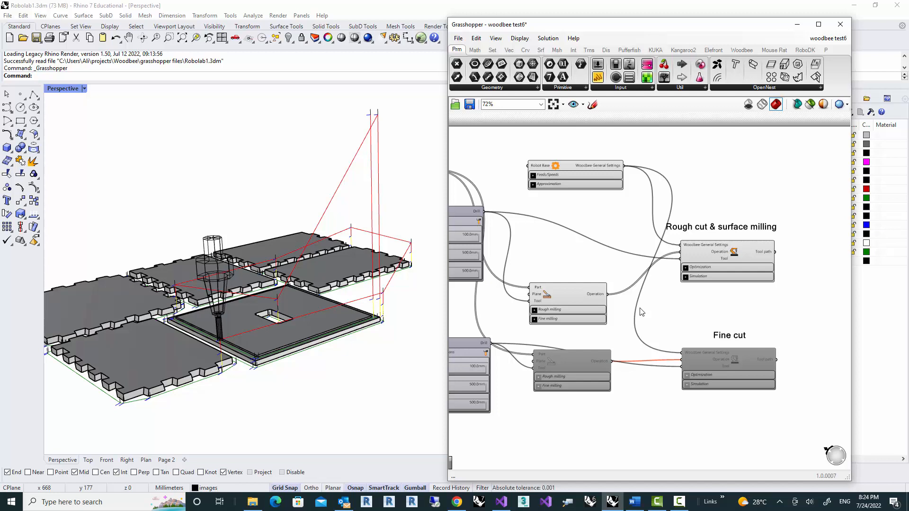
# - Inspect the list of operations delivered by the active milling component's Operation output
pyautogui.scroll(3, 611, 315)
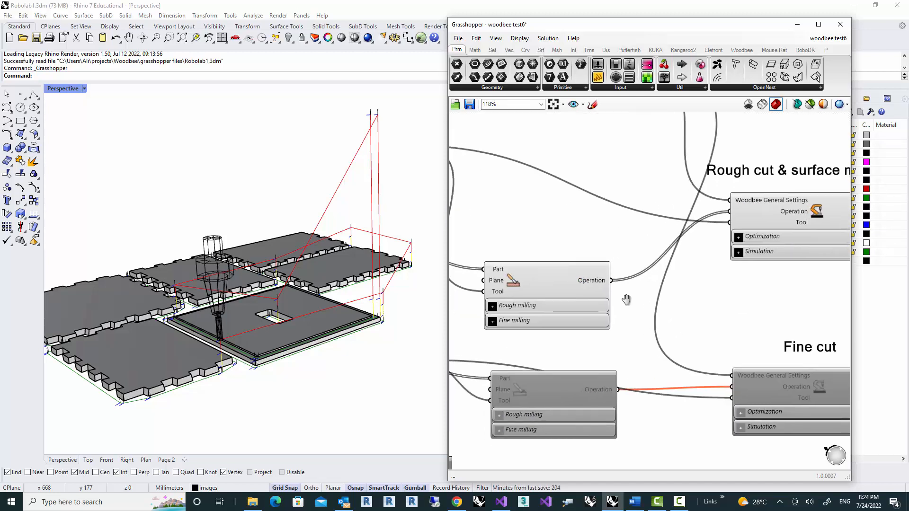
pyautogui.moveTo(627, 300); pyautogui.dragTo(613, 297, button='right')
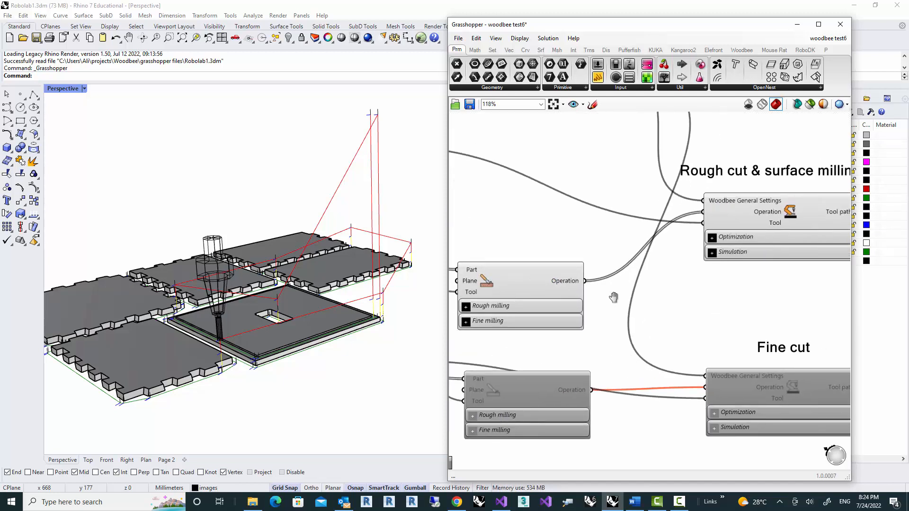
pyautogui.moveTo(564, 283)
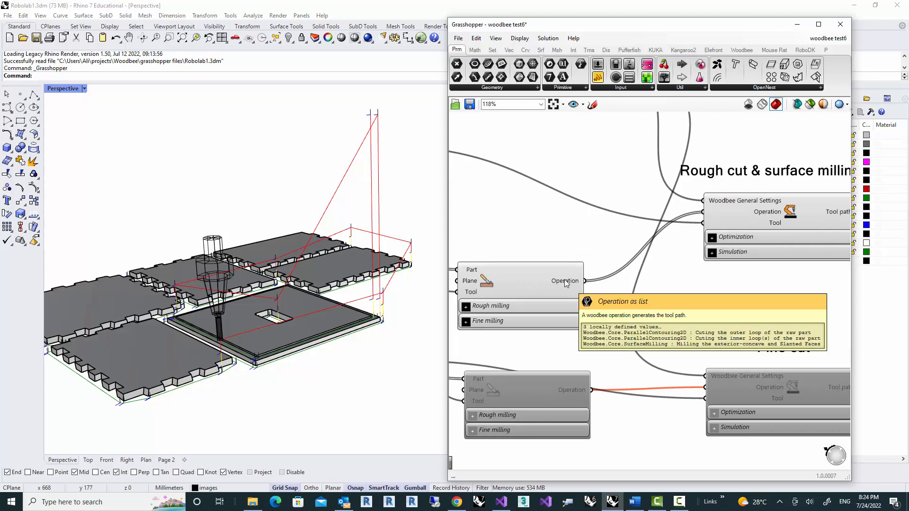
pyautogui.moveTo(497, 283)
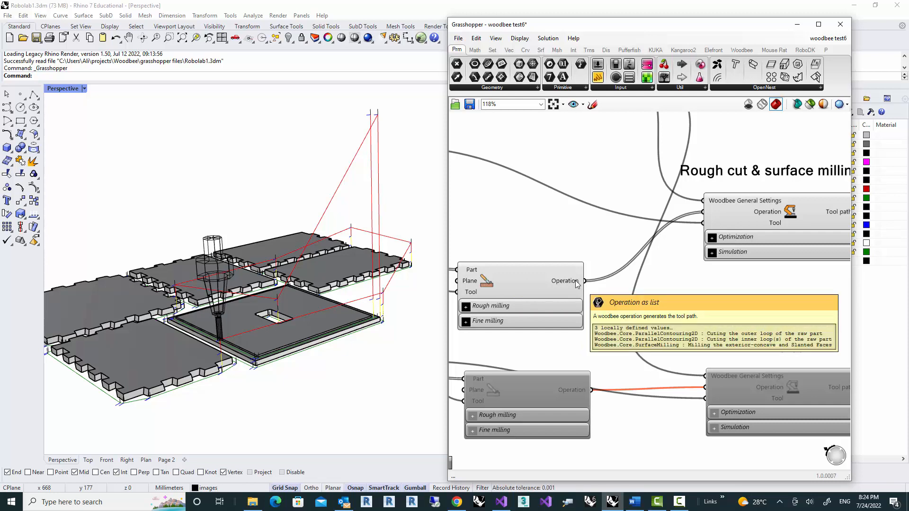
pyautogui.moveTo(287, 298); pyautogui.dragTo(265, 276, button='right')
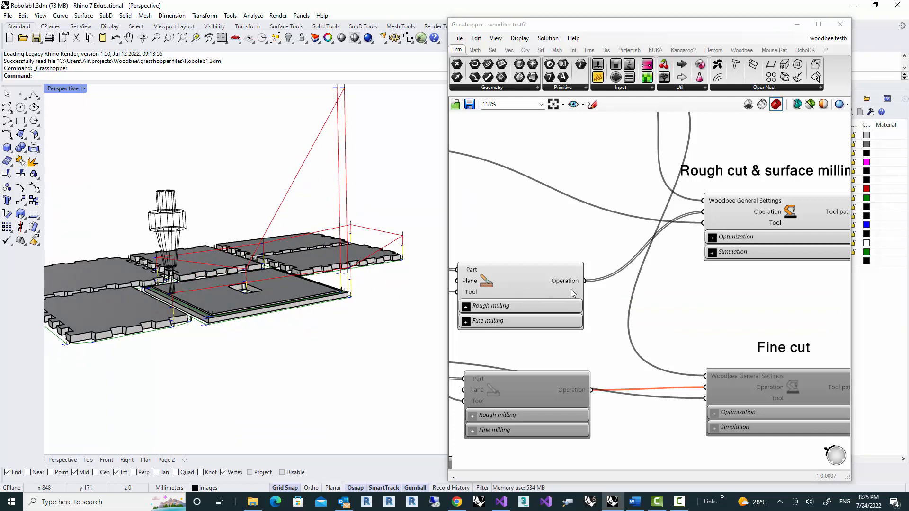
# - Add a Panel beside the active milling component and connect the component's Operation output to it
pyautogui.doubleClick(674, 299)
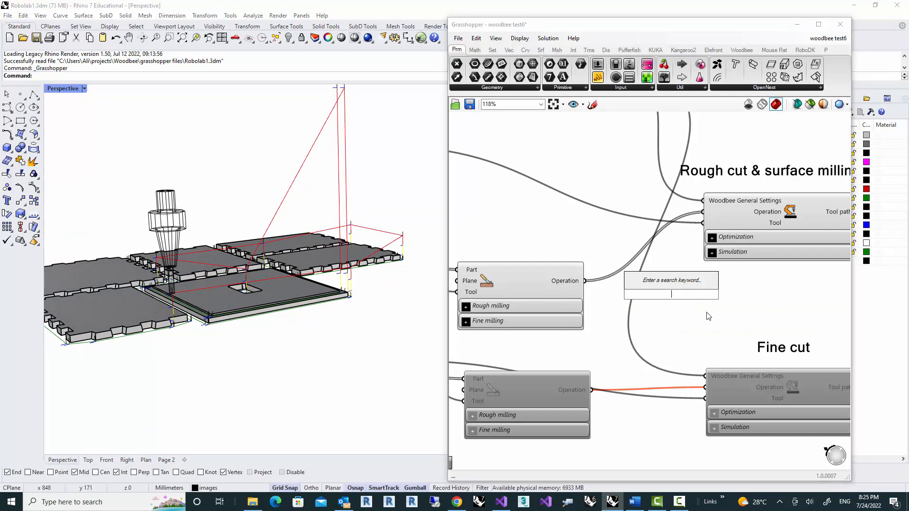
pyautogui.write('panel')
pyautogui.press('Return')
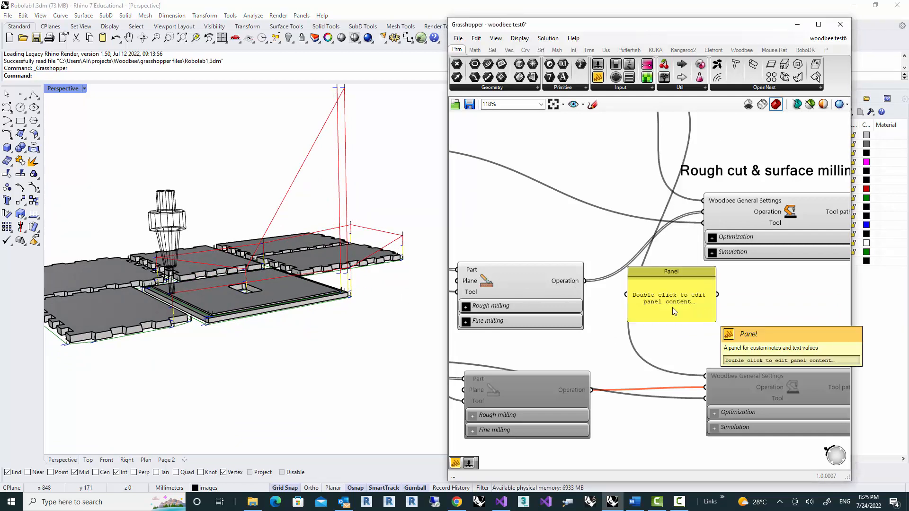
pyautogui.moveTo(585, 280); pyautogui.dragTo(626, 294)
# - Enlarge the panel so that each listed operation fits on a single line
pyautogui.moveTo(629, 328); pyautogui.dragTo(543, 325, button='right')
pyautogui.moveTo(630, 306); pyautogui.dragTo(806, 306)
pyautogui.moveTo(818, 324); pyautogui.dragTo(752, 305, button='right')
pyautogui.moveTo(740, 302); pyautogui.dragTo(797, 313)
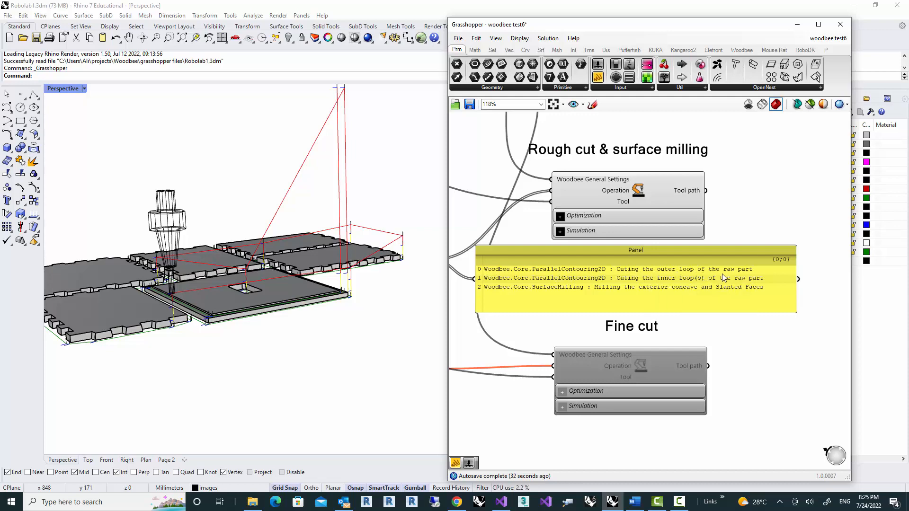
# - Examine the contouring toolpaths around the parts' outer edges and inside the rectangular opening, comparing them with the listed operations
pyautogui.moveTo(285, 268); pyautogui.dragTo(295, 315, button='right')
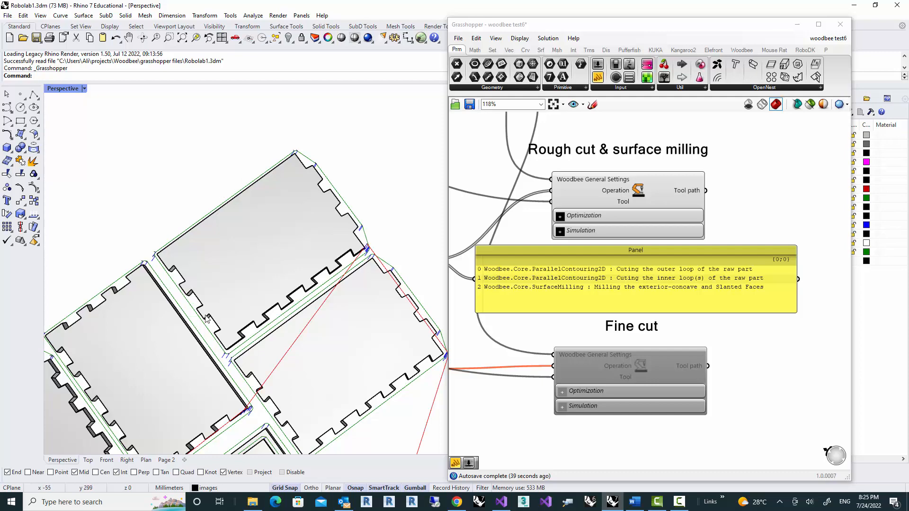
pyautogui.moveTo(208, 318); pyautogui.dragTo(197, 227, button='right')
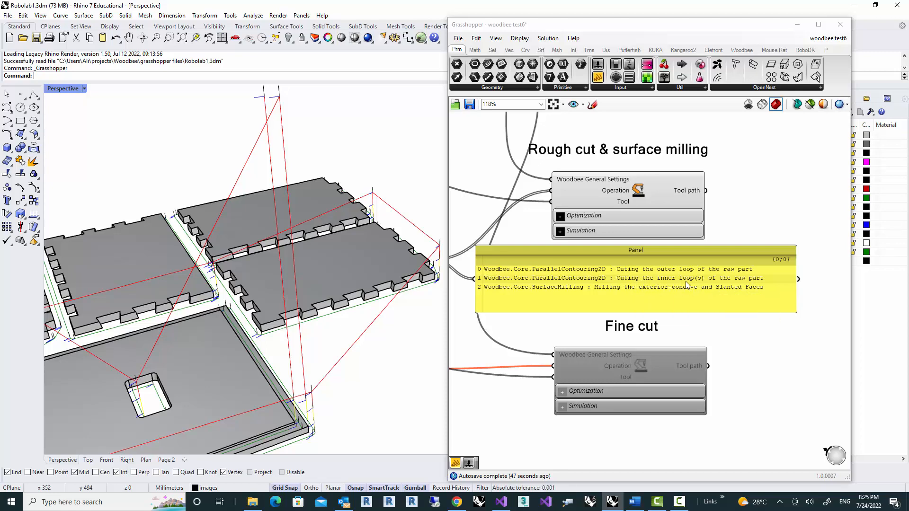
pyautogui.scroll(-7, 325, 298)
pyautogui.moveTo(290, 287); pyautogui.dragTo(188, 391, button='right')
pyautogui.scroll(7, 188, 391)
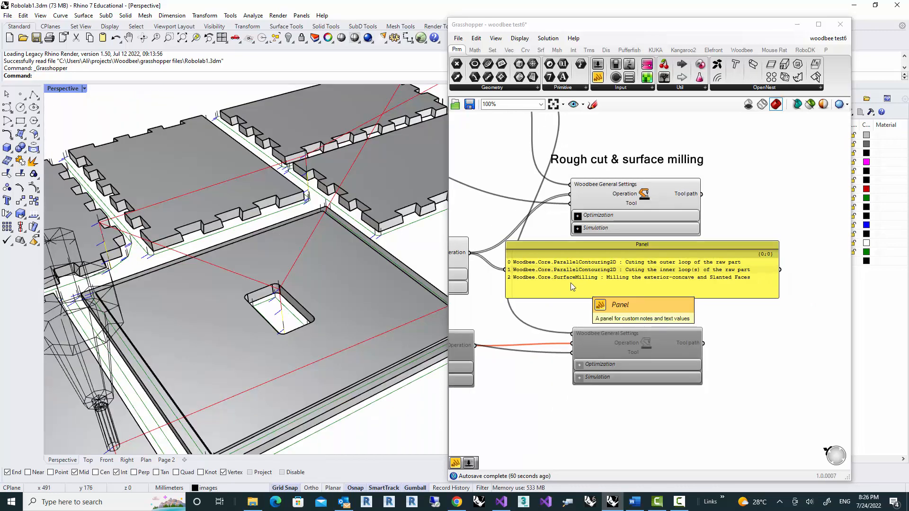
pyautogui.moveTo(551, 282); pyautogui.dragTo(550, 285, button='right')
pyautogui.scroll(1, 538, 283)
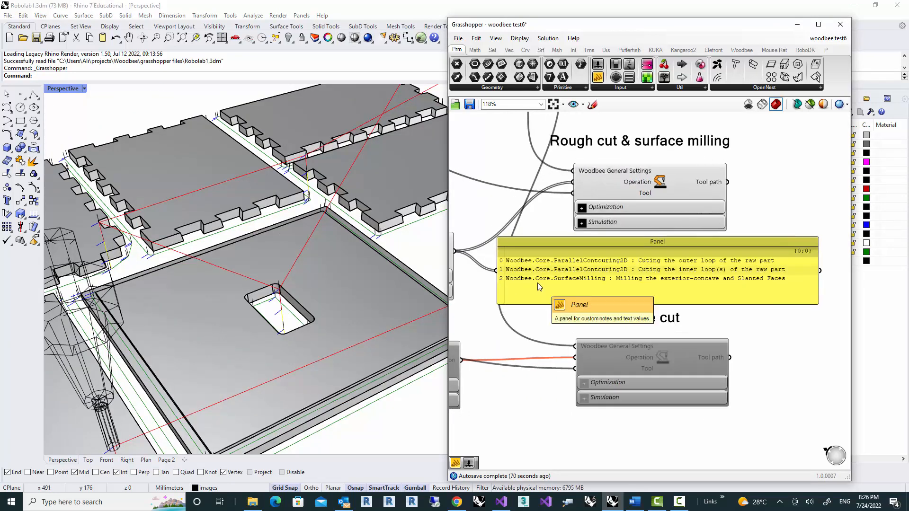
# - Examine the surface milling toolpath along the stepped rim of the part with the rectangular opening
pyautogui.scroll(-3, 411, 303)
pyautogui.moveTo(229, 364); pyautogui.dragTo(203, 354, button='right')
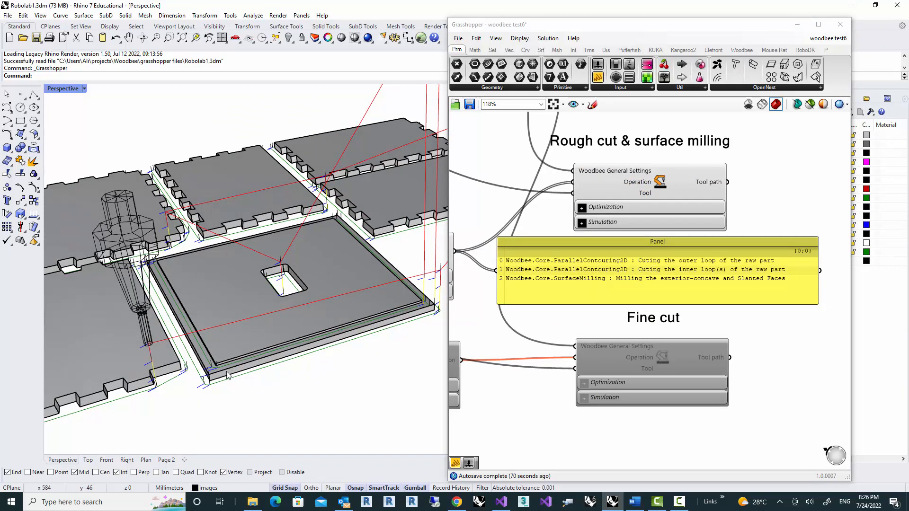
pyautogui.scroll(3, 223, 371)
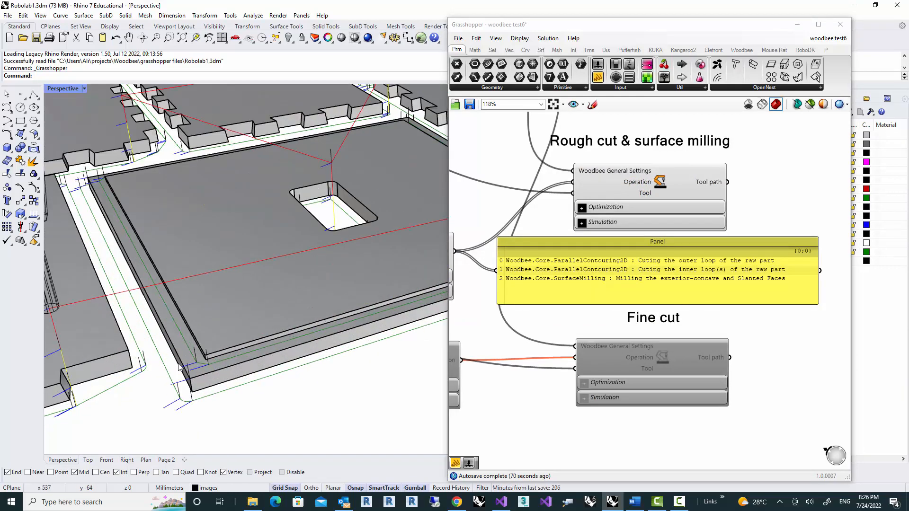
pyautogui.moveTo(285, 347); pyautogui.dragTo(324, 201, button='right')
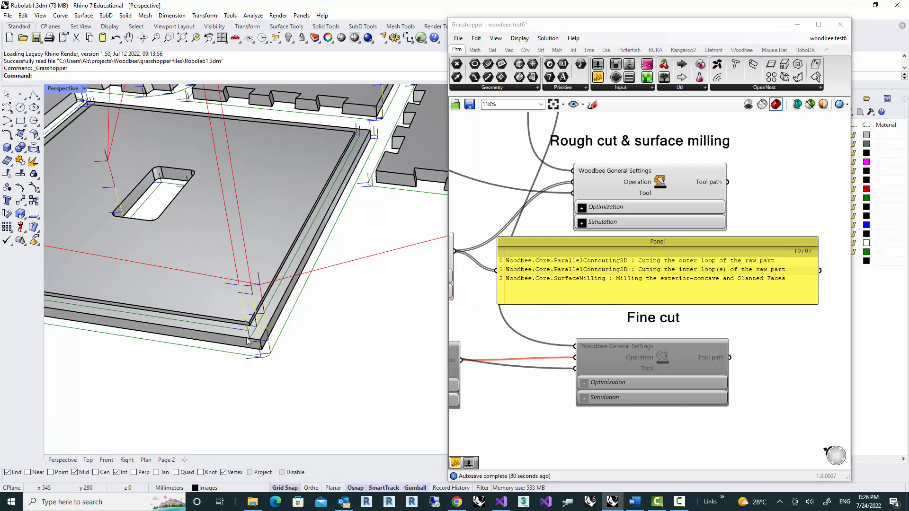
pyautogui.moveTo(235, 326); pyautogui.dragTo(252, 329, button='right')
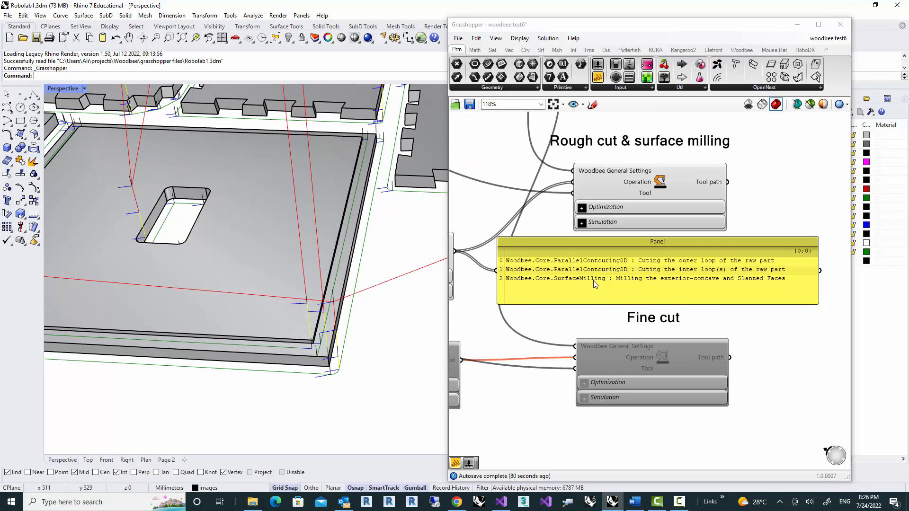
pyautogui.scroll(-1, 705, 283)
pyautogui.scroll(1, 732, 289)
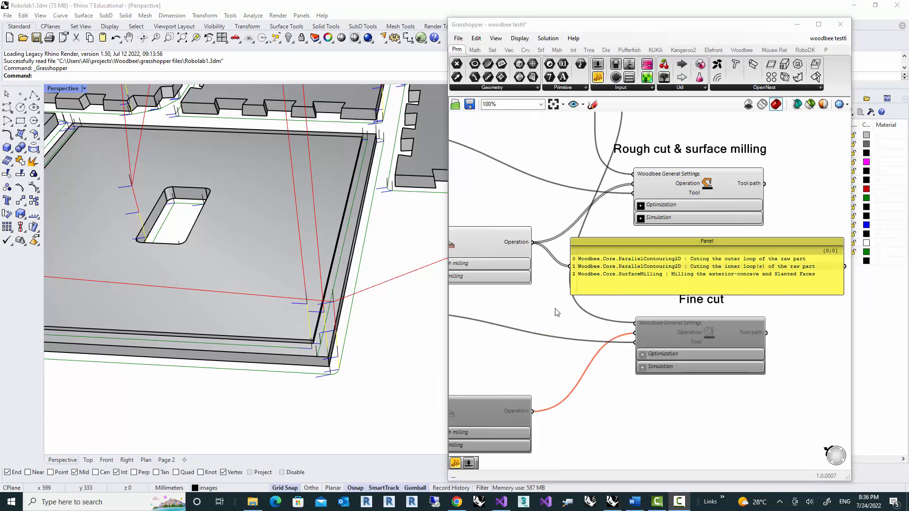
pyautogui.moveTo(554, 304); pyautogui.dragTo(568, 313, button='right')
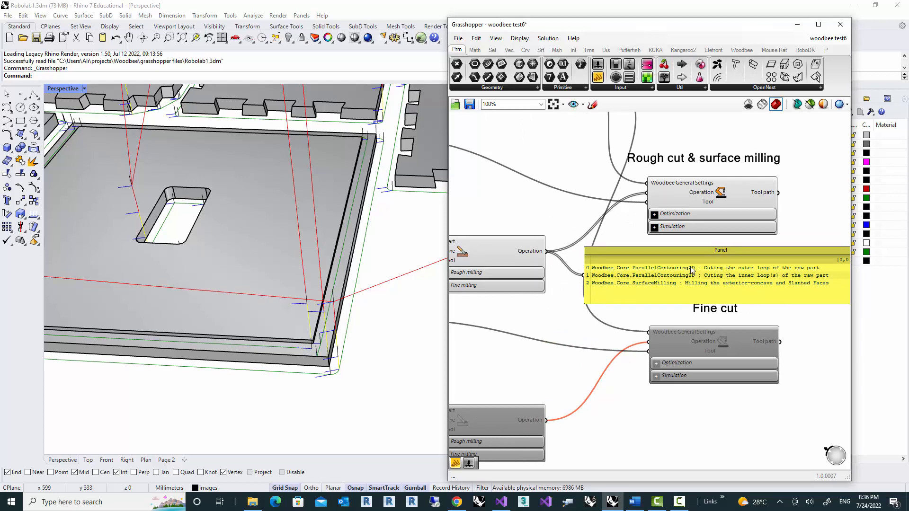
pyautogui.moveTo(327, 272); pyautogui.dragTo(321, 302, button='right')
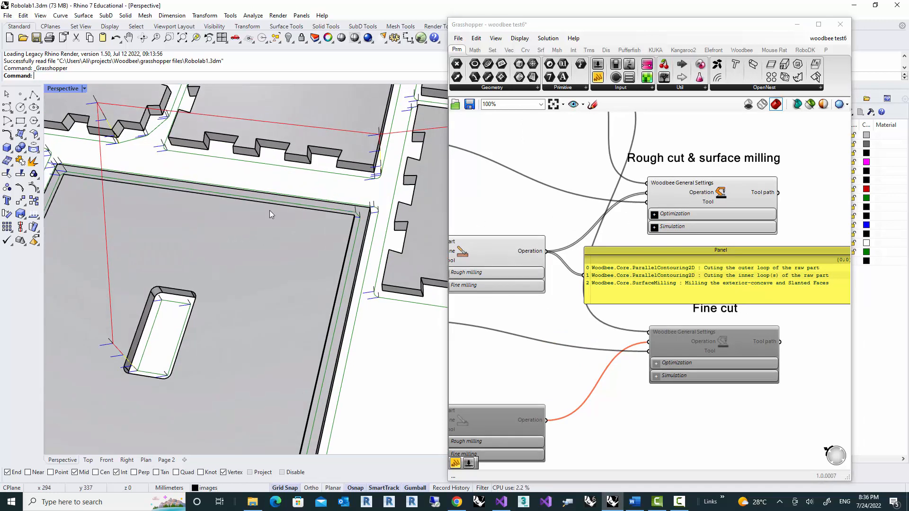
pyautogui.scroll(-2, 276, 228)
# - Insert a List Item component between the milling component's Operation output and the panel, moving the panel aside to make room
pyautogui.moveTo(555, 302); pyautogui.dragTo(512, 315, button='right')
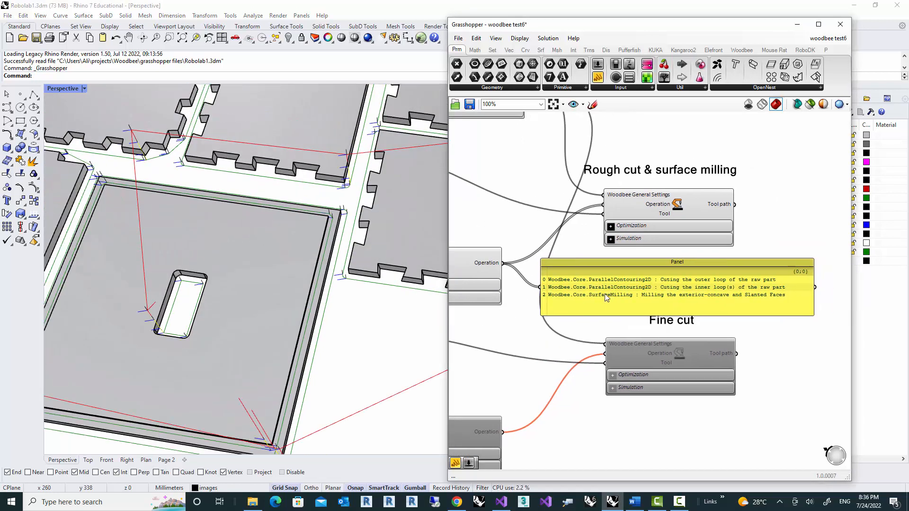
pyautogui.moveTo(605, 295); pyautogui.dragTo(706, 293)
pyautogui.doubleClick(587, 303)
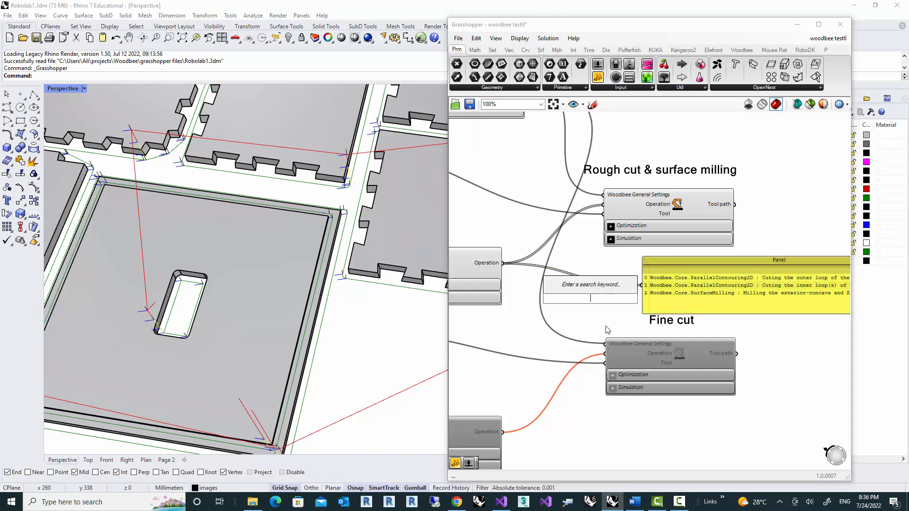
pyautogui.write('list')
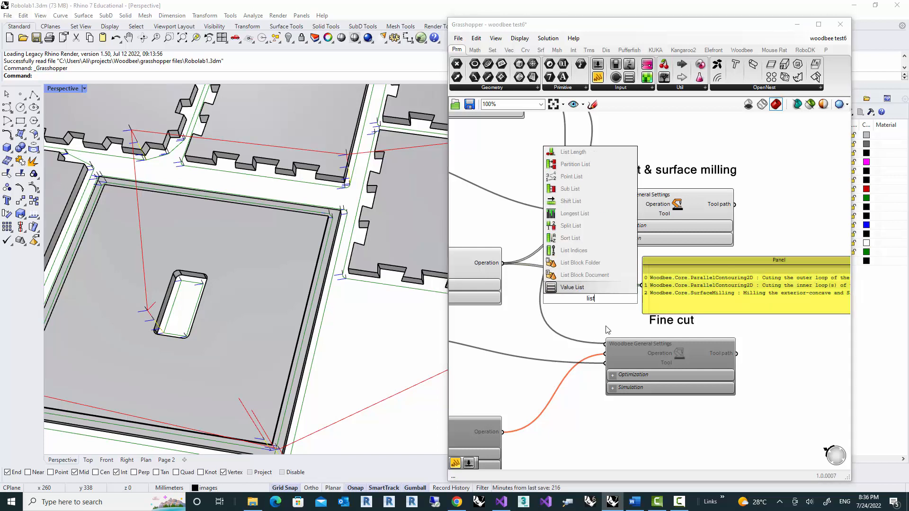
pyautogui.write(' ite')
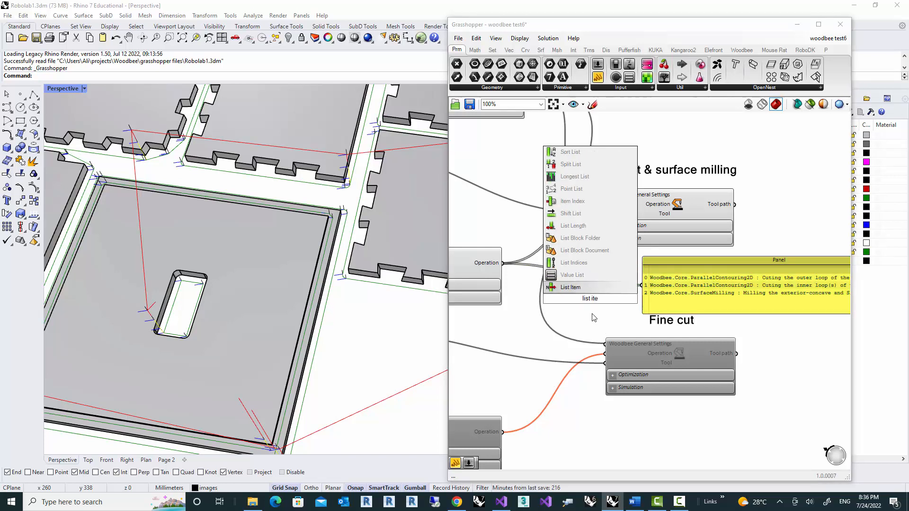
pyautogui.click(571, 288)
pyautogui.moveTo(503, 263); pyautogui.dragTo(641, 285)
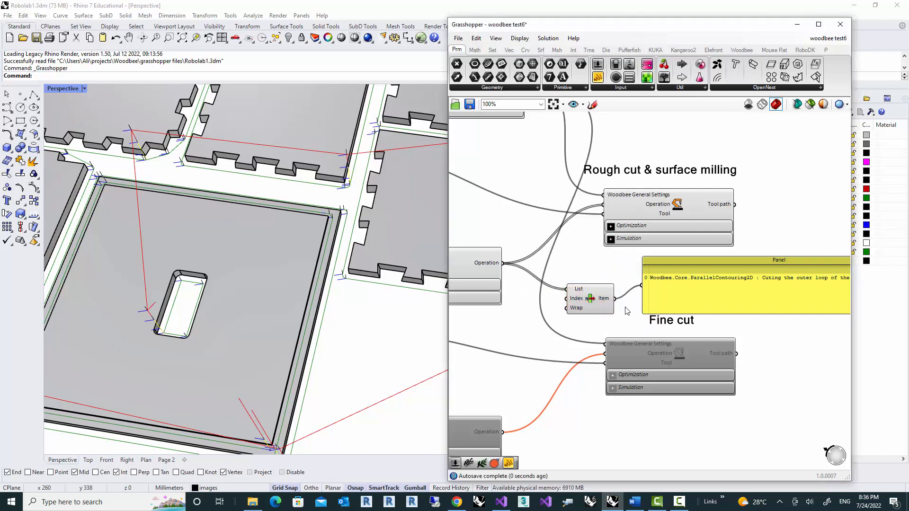
# - Feed the List Item's output into the Operation input of the Rough cut & surface milling component, replacing the direct connection
pyautogui.moveTo(625, 311); pyautogui.dragTo(580, 326, button='right')
pyautogui.moveTo(577, 323); pyautogui.dragTo(565, 229)
pyautogui.scroll(-3, 209, 294)
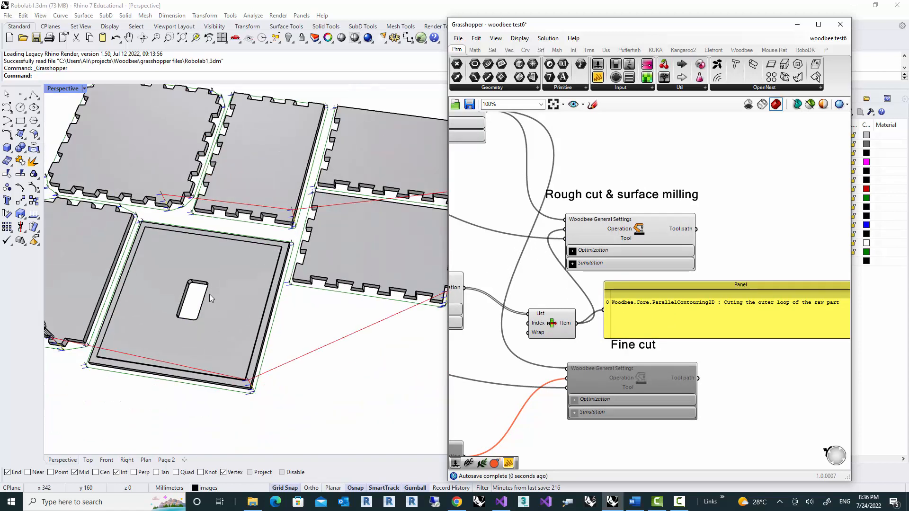
pyautogui.moveTo(209, 294); pyautogui.dragTo(232, 290, button='right')
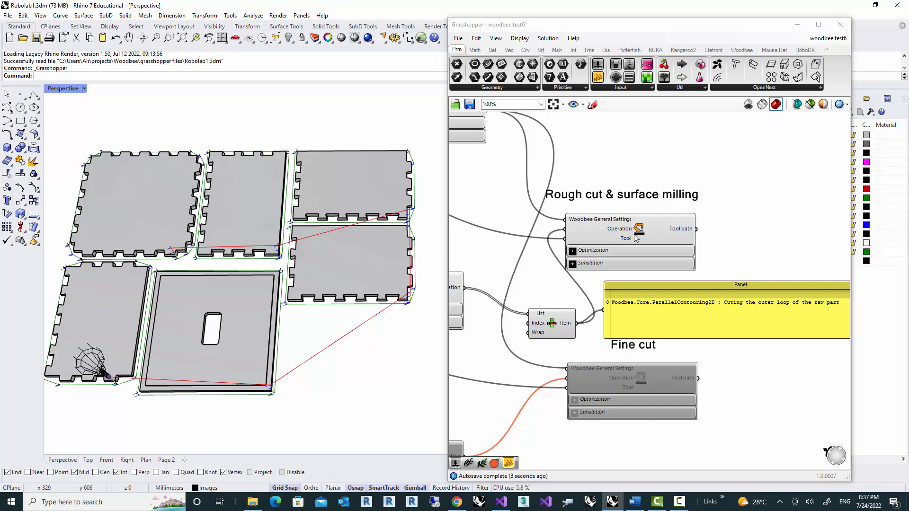
# - Rearrange the Rough cut component, the List Item and the panel on the canvas so their wires are clearly separated
pyautogui.moveTo(635, 238); pyautogui.dragTo(718, 230)
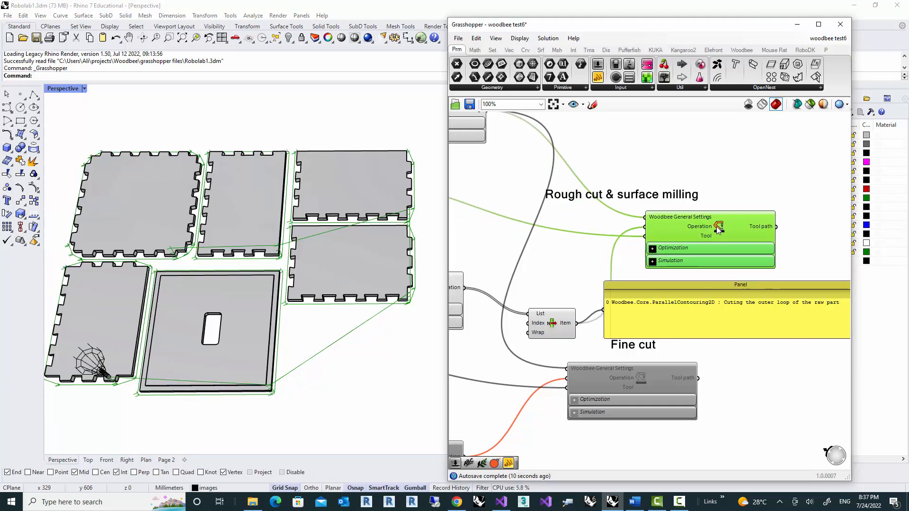
pyautogui.moveTo(557, 327); pyautogui.dragTo(543, 283)
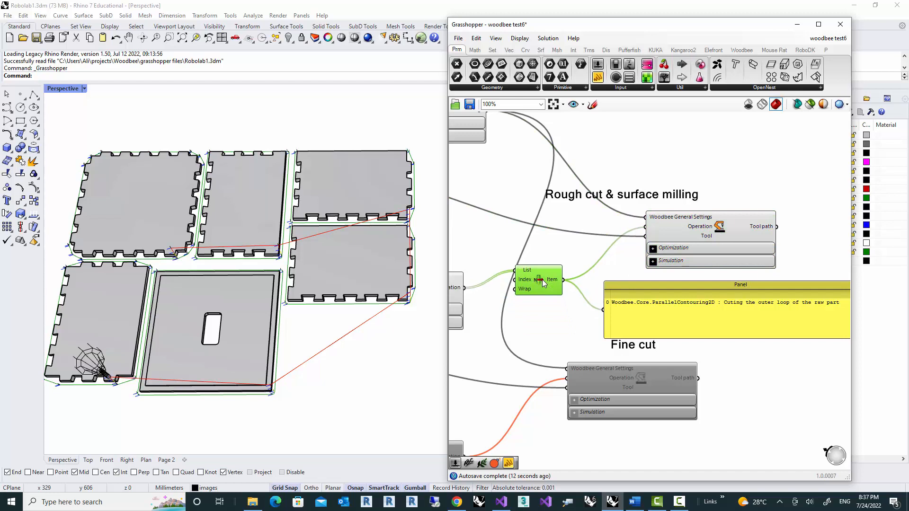
pyautogui.moveTo(648, 312); pyautogui.dragTo(696, 310)
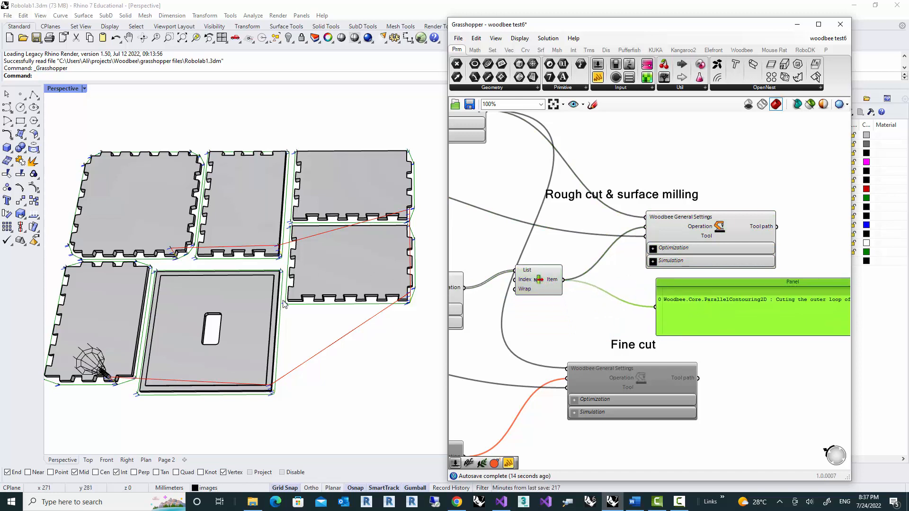
pyautogui.moveTo(375, 279); pyautogui.dragTo(298, 284, button='right')
pyautogui.scroll(5, 299, 284)
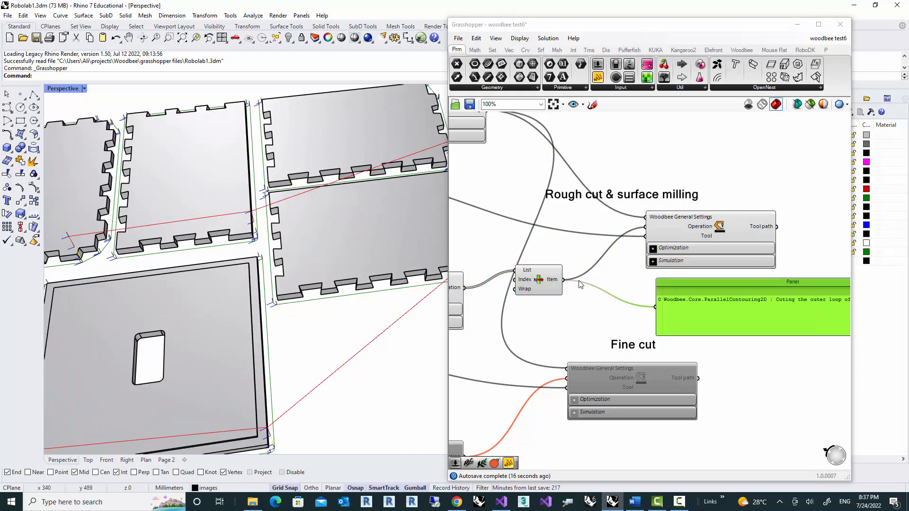
# - Add a Woodbee Operation Modifier component to the canvas between the List Item and the panel
pyautogui.moveTo(703, 231)
pyautogui.click(741, 49)
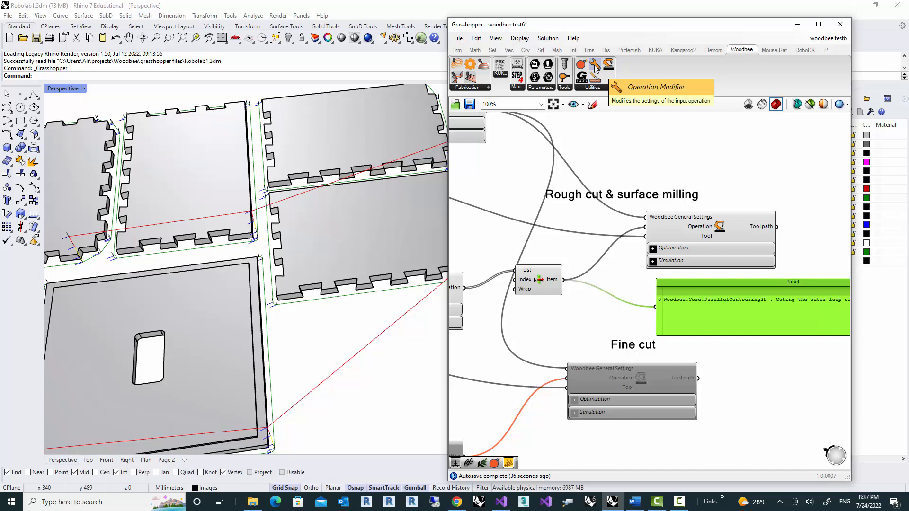
pyautogui.moveTo(595, 68); pyautogui.dragTo(606, 309)
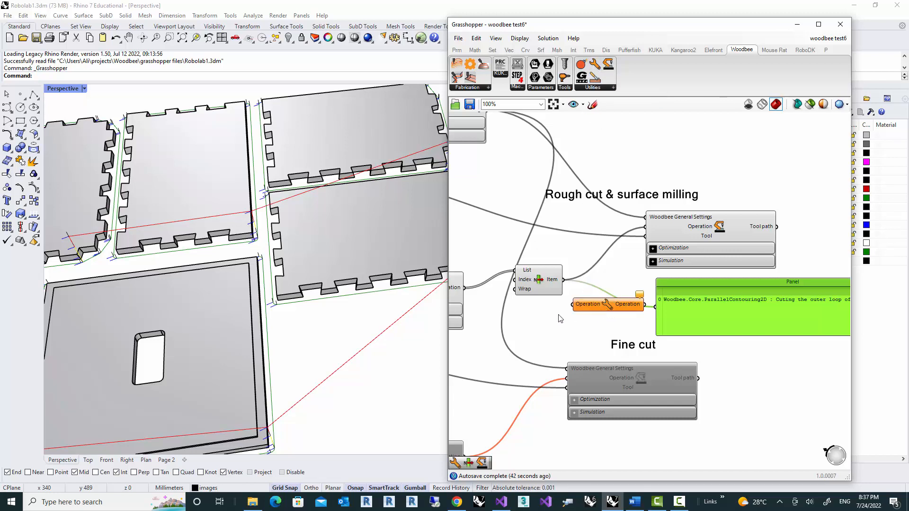
pyautogui.moveTo(540, 305); pyautogui.dragTo(505, 280, button='right')
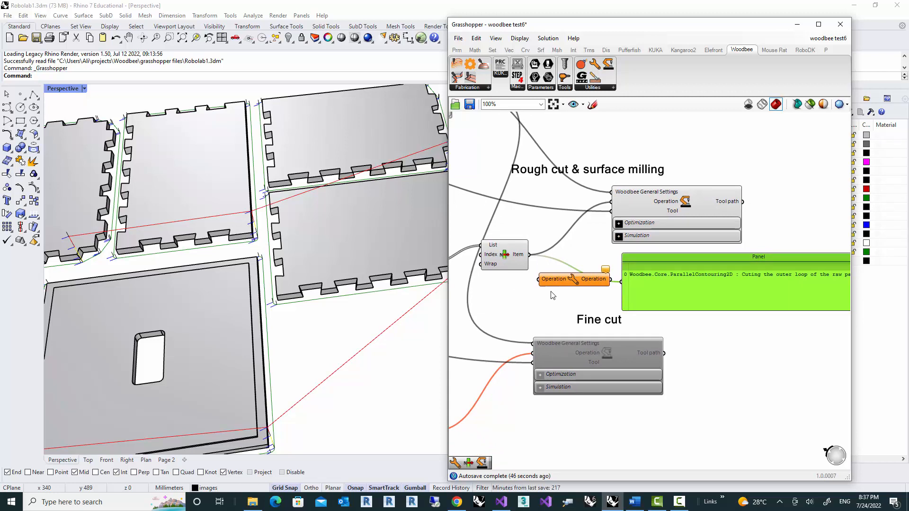
# - Shift the Rough cut & surface milling component with its label aside and feed the List Item's output into the Operation Modifier's Operation input
pyautogui.click(688, 203)
pyautogui.moveTo(689, 202); pyautogui.dragTo(695, 202)
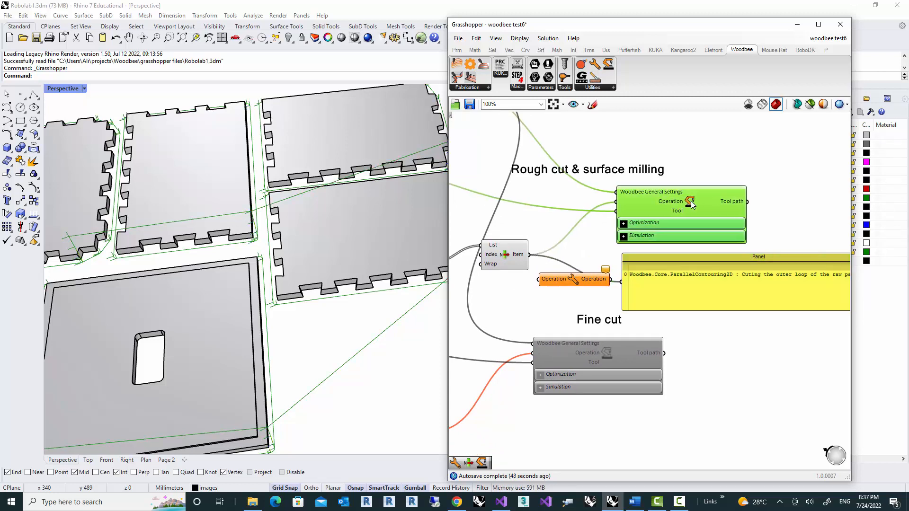
pyautogui.moveTo(607, 178)
pyautogui.mouseDown()
pyautogui.moveTo(715, 179)
pyautogui.moveTo(698, 203)
pyautogui.moveTo(742, 209)
pyautogui.mouseUp()
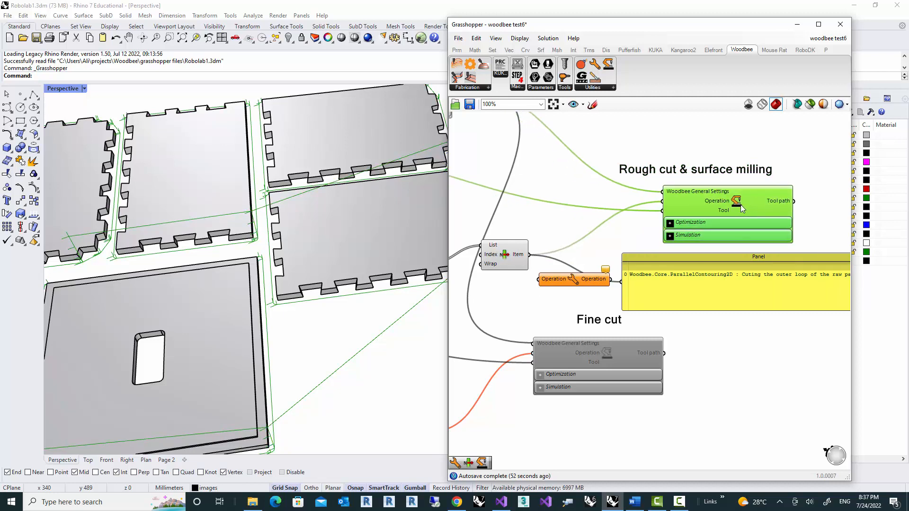
pyautogui.scroll(1, 555, 309)
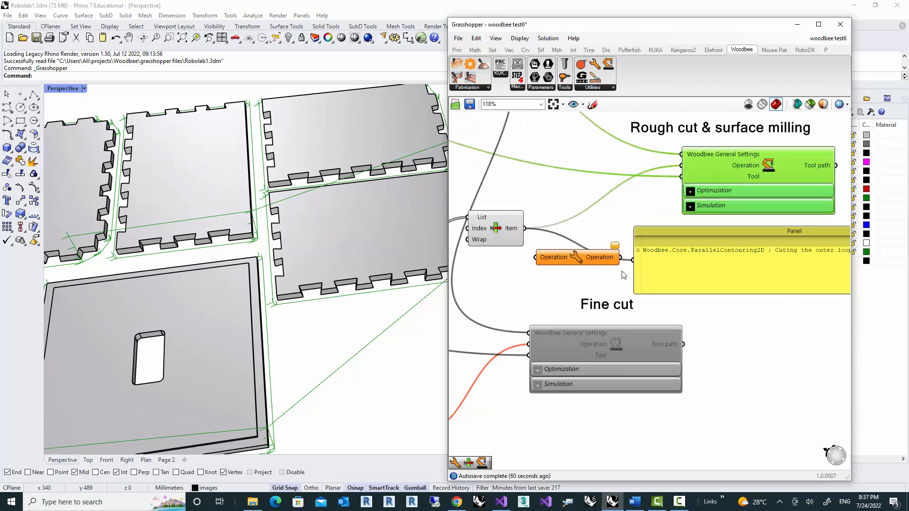
pyautogui.moveTo(525, 228); pyautogui.dragTo(534, 258)
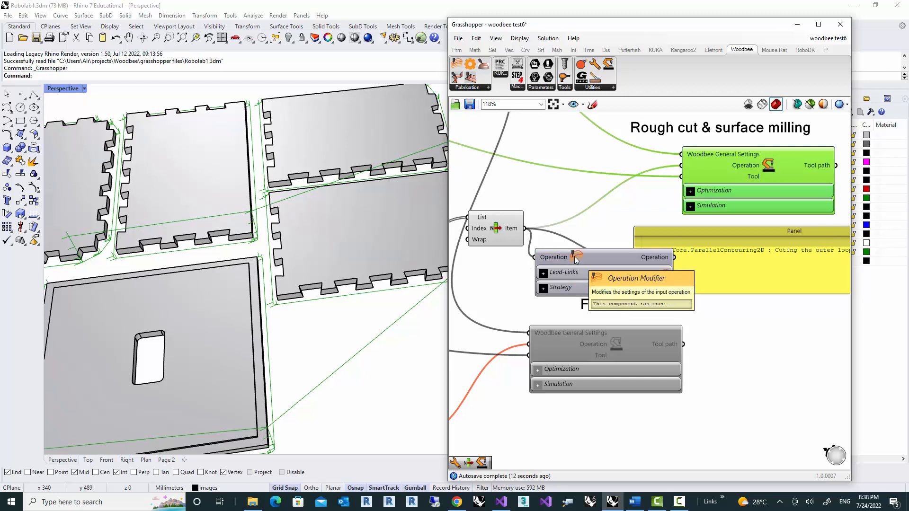
# - Clear space around the Operation Modifier by moving the Fine cut component further down and the panel further away
pyautogui.moveTo(732, 367); pyautogui.dragTo(736, 286, button='right')
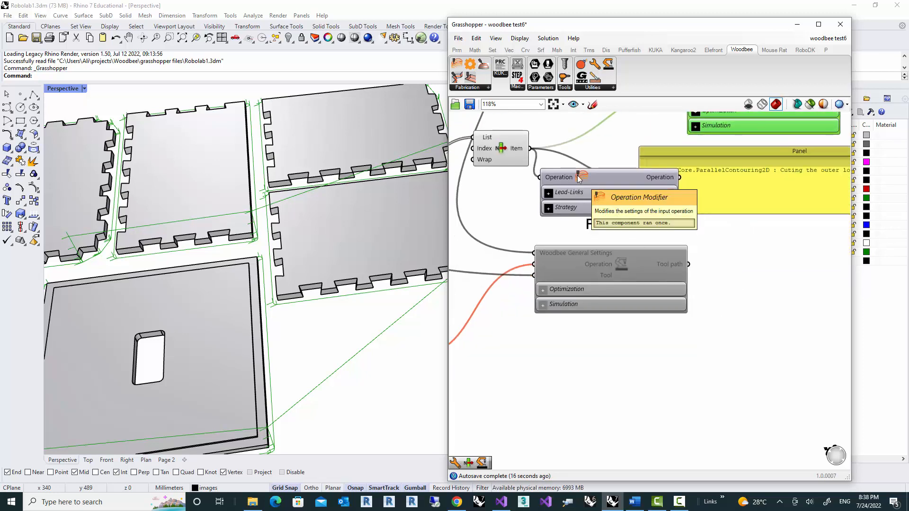
pyautogui.moveTo(618, 260); pyautogui.dragTo(621, 399)
pyautogui.moveTo(633, 248); pyautogui.dragTo(601, 278, button='right')
pyautogui.moveTo(671, 188); pyautogui.dragTo(771, 208)
pyautogui.moveTo(550, 271); pyautogui.dragTo(556, 268, button='right')
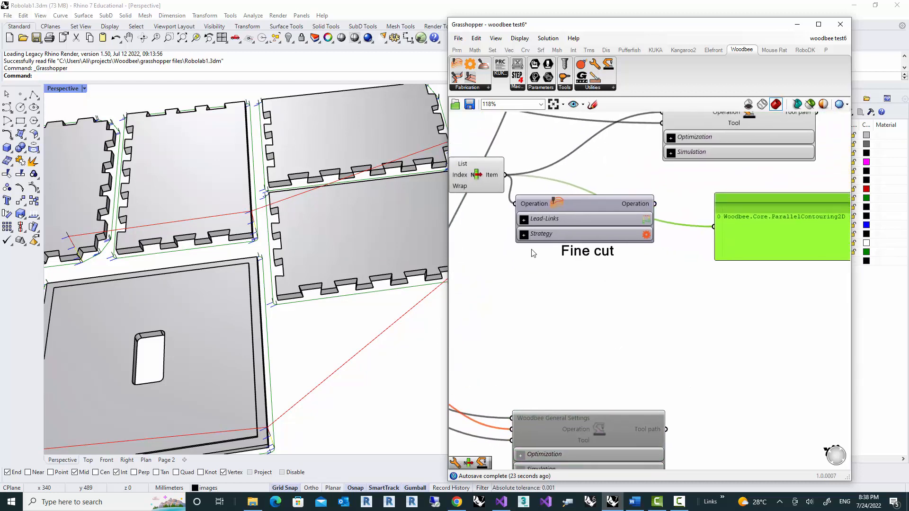
# - Move the Operation Modifier, the panel and the labelled Rough cut & surface milling component together away from the List Item and the Fine cut label
pyautogui.click(594, 258)
pyautogui.scroll(-2, 588, 236)
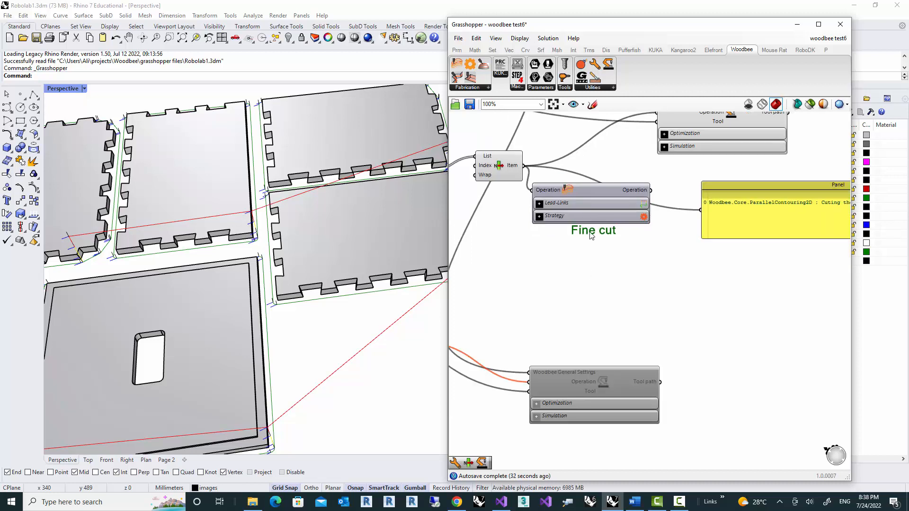
pyautogui.moveTo(599, 266); pyautogui.dragTo(523, 320, button='right')
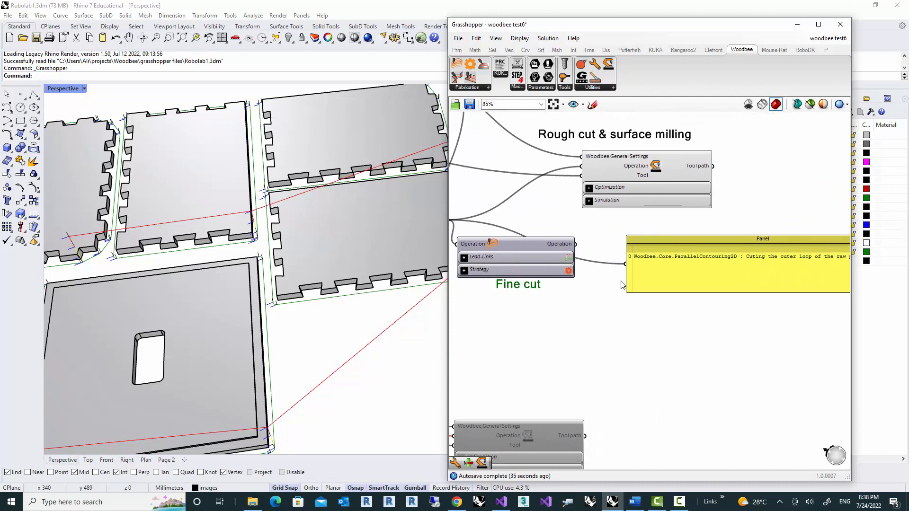
pyautogui.scroll(-1, 622, 283)
pyautogui.moveTo(661, 242); pyautogui.dragTo(478, 142)
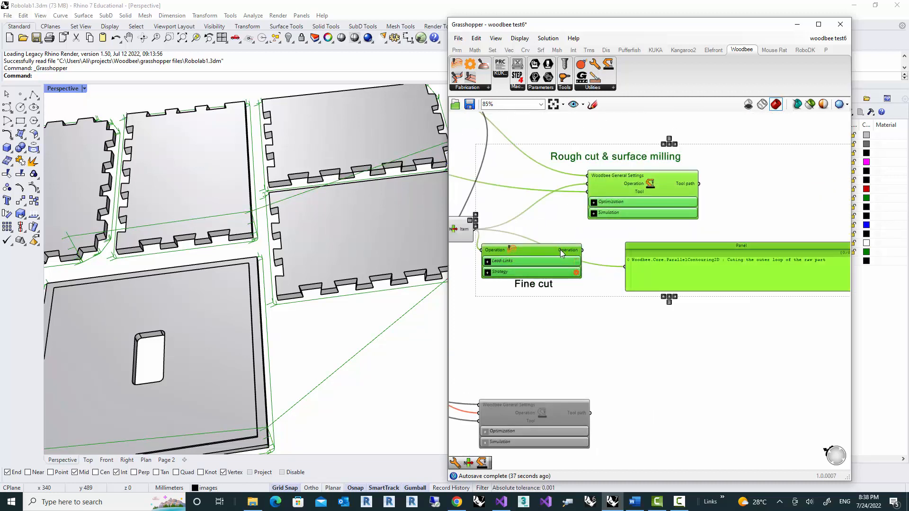
pyautogui.moveTo(560, 249); pyautogui.dragTo(711, 248)
pyautogui.click(619, 309)
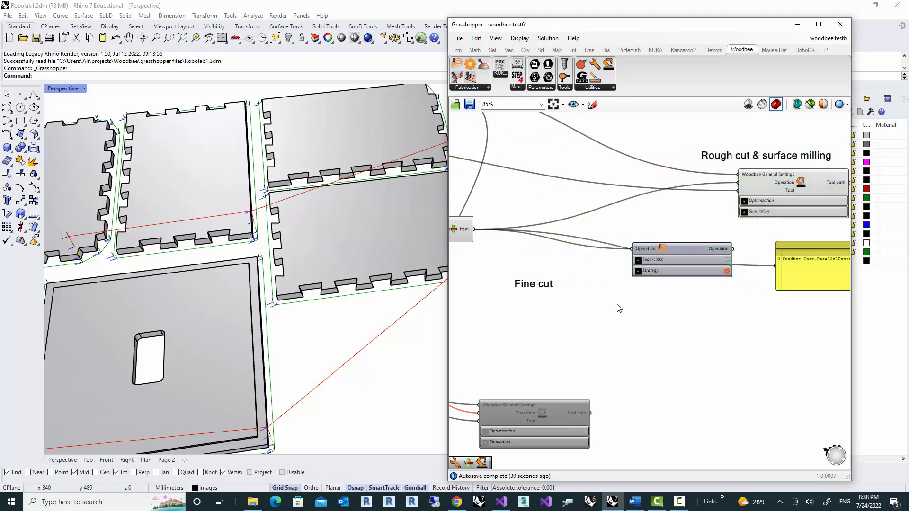
# - Expand the Operation Modifier's Strategy settings and its Contour group
pyautogui.moveTo(618, 308); pyautogui.dragTo(544, 268, button='right')
pyautogui.scroll(3, 568, 258)
pyautogui.moveTo(591, 248); pyautogui.dragTo(572, 250, button='right')
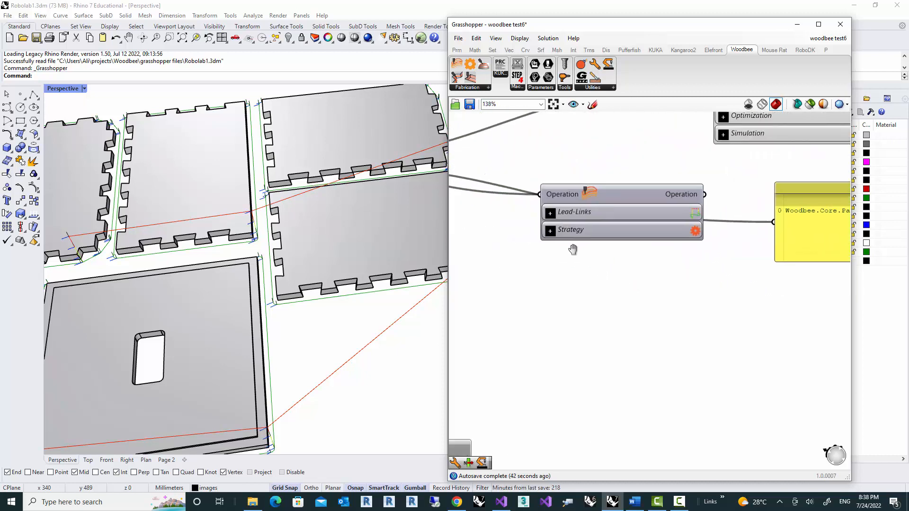
pyautogui.scroll(1, 541, 247)
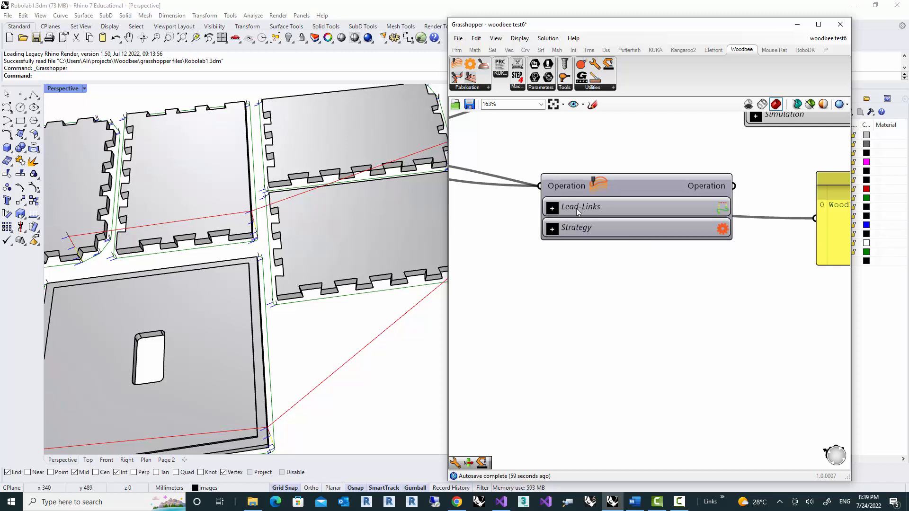
pyautogui.click(551, 230)
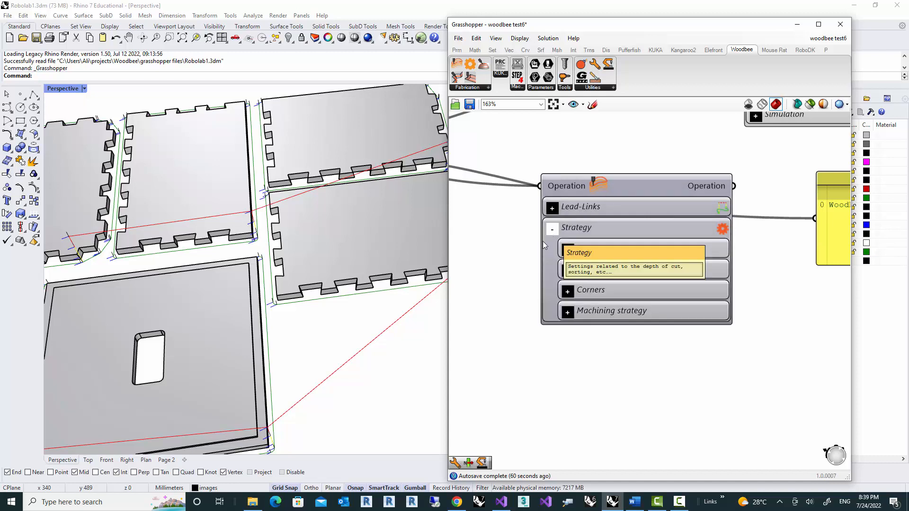
pyautogui.moveTo(521, 317); pyautogui.dragTo(516, 278, button='right')
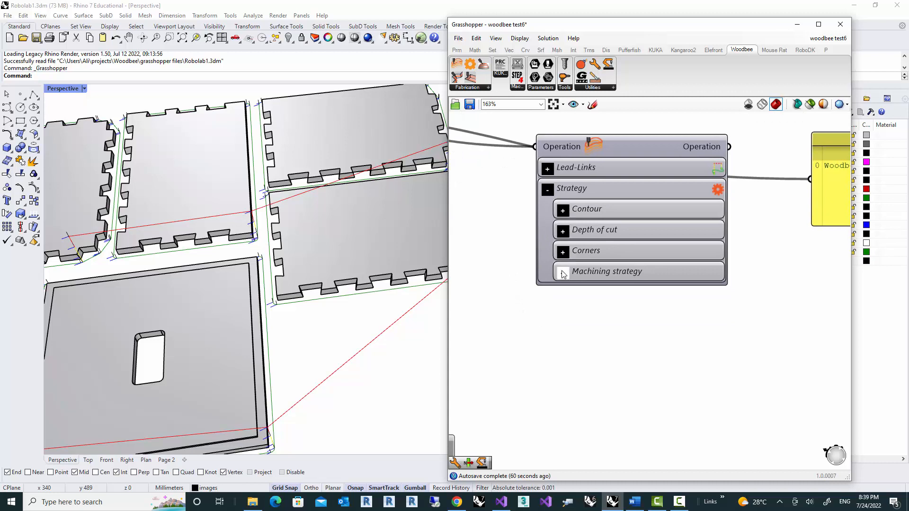
pyautogui.click(562, 211)
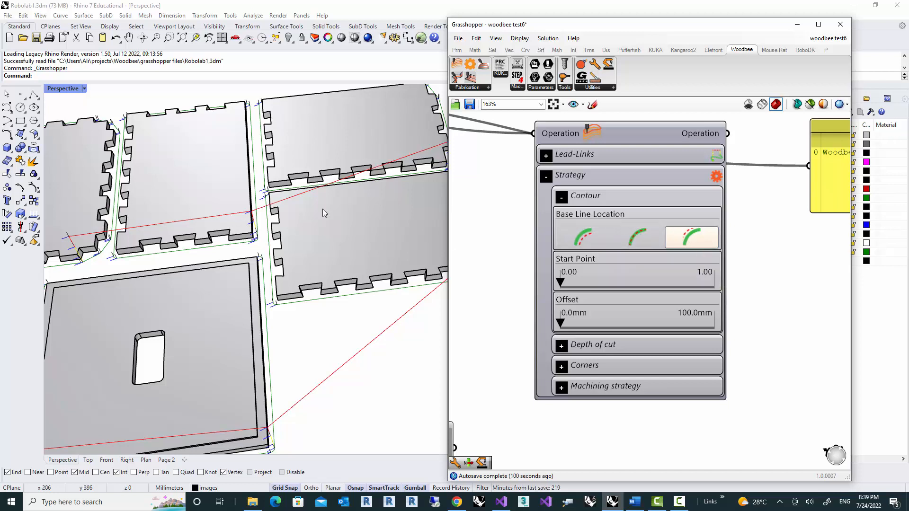
# - Inspect the contour toolpath around the first part and set the Base Line Location to Inside
pyautogui.moveTo(301, 238); pyautogui.dragTo(294, 266, button='right')
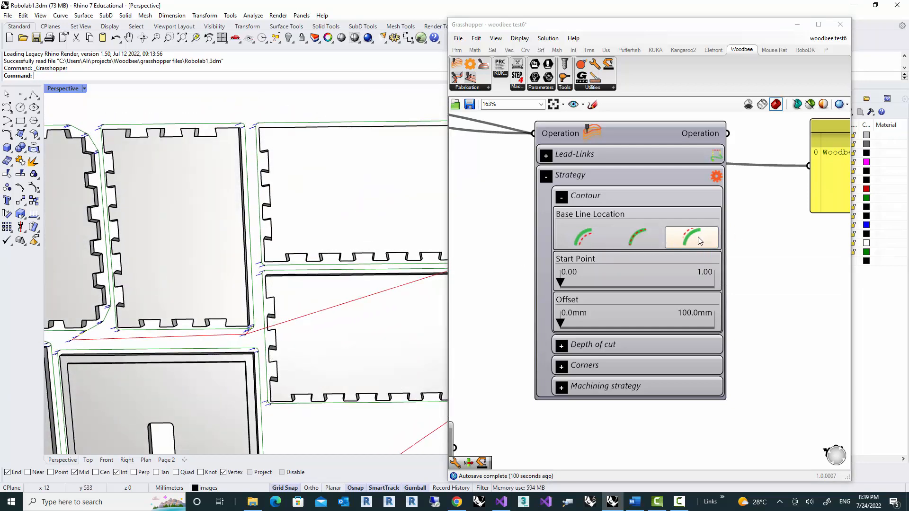
pyautogui.moveTo(226, 210); pyautogui.dragTo(370, 204, button='right')
pyautogui.scroll(6, 330, 279)
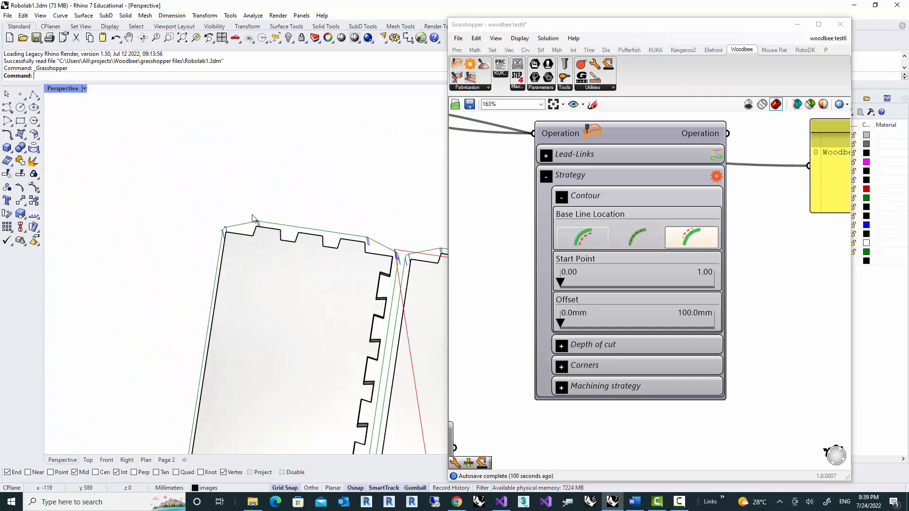
pyautogui.moveTo(223, 339)
pyautogui.mouseDown(button='right')
pyautogui.moveTo(275, 317)
pyautogui.moveTo(252, 316)
pyautogui.mouseUp(button='right')
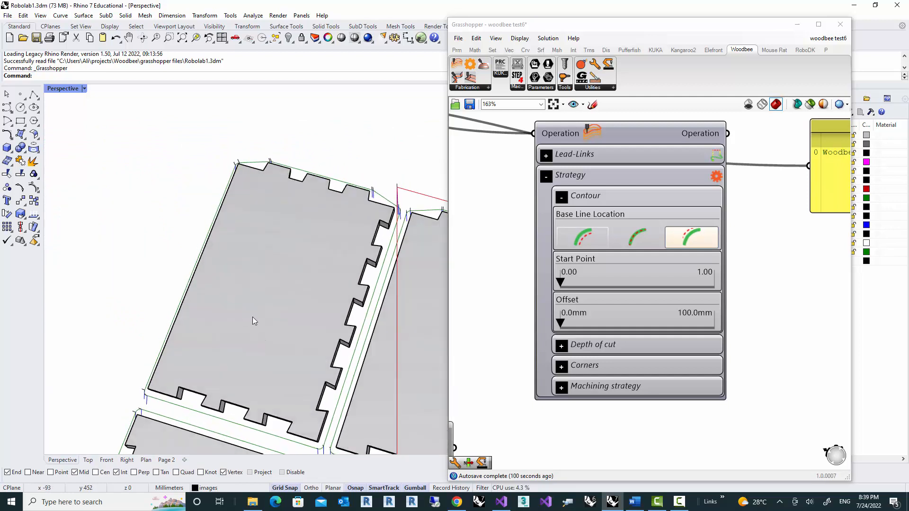
pyautogui.click(589, 236)
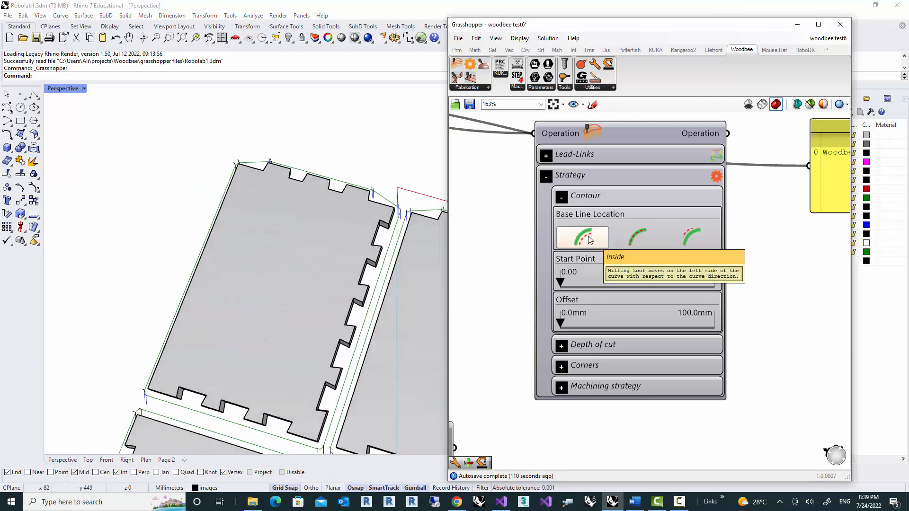
# - Feed the Operation Modifier's output into the Operation input of the Rough cut & surface milling component, replacing the List Item connection
pyautogui.scroll(-5, 326, 241)
pyautogui.moveTo(317, 286)
pyautogui.mouseDown(button='right')
pyautogui.moveTo(307, 278)
pyautogui.moveTo(316, 279)
pyautogui.moveTo(317, 300)
pyautogui.moveTo(300, 287)
pyautogui.mouseUp(button='right')
pyautogui.scroll(2, 316, 299)
pyautogui.moveTo(758, 177); pyautogui.dragTo(762, 344, button='right')
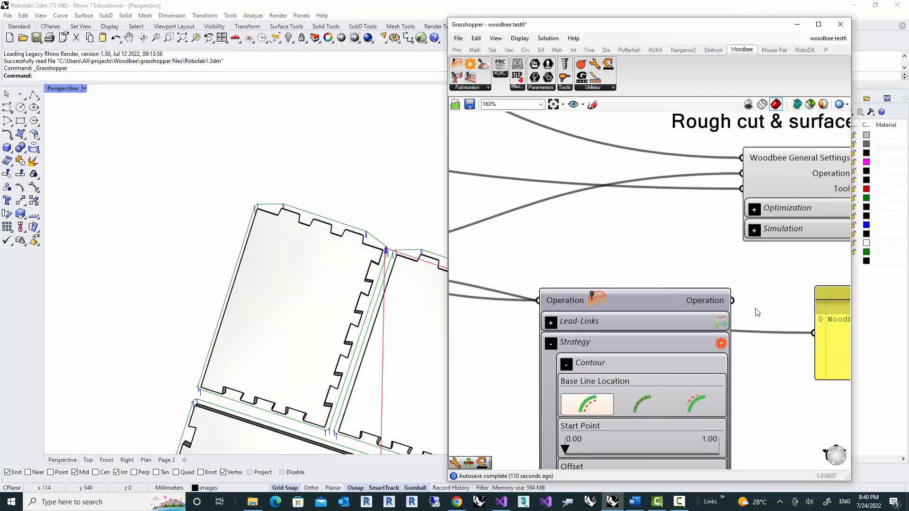
pyautogui.scroll(-2, 735, 307)
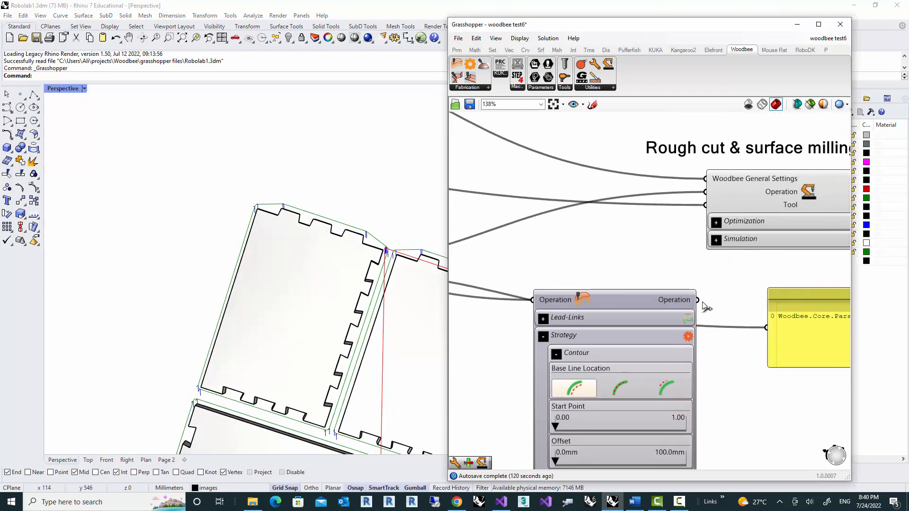
pyautogui.moveTo(698, 300); pyautogui.dragTo(704, 203)
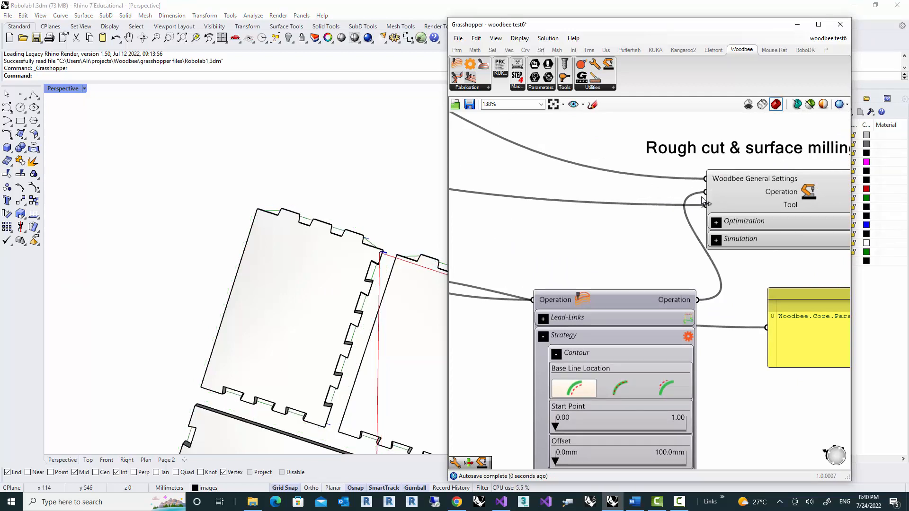
# - Examine the inside contour toolpath along the finger joints of part 2 in an enlarged Top view
pyautogui.moveTo(245, 268); pyautogui.dragTo(270, 278, button='right')
pyautogui.doubleClick(62, 88)
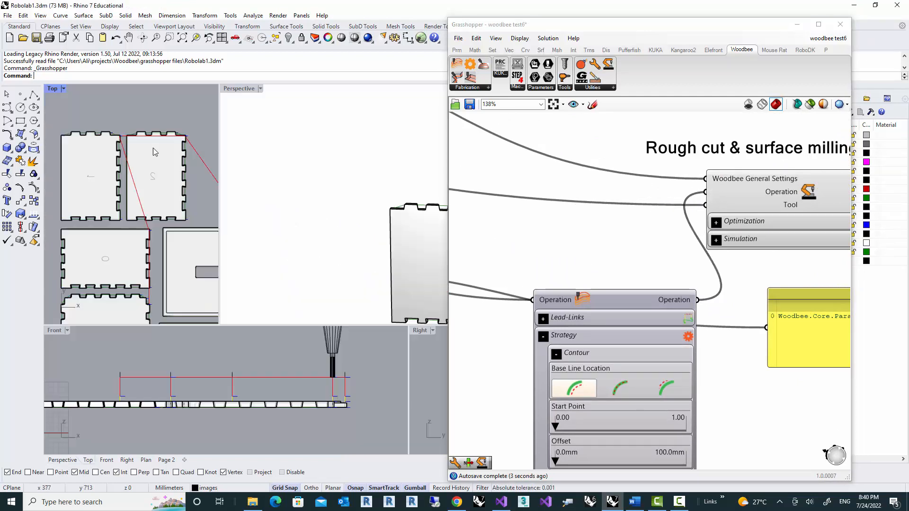
pyautogui.scroll(6, 153, 148)
pyautogui.scroll(3, 147, 136)
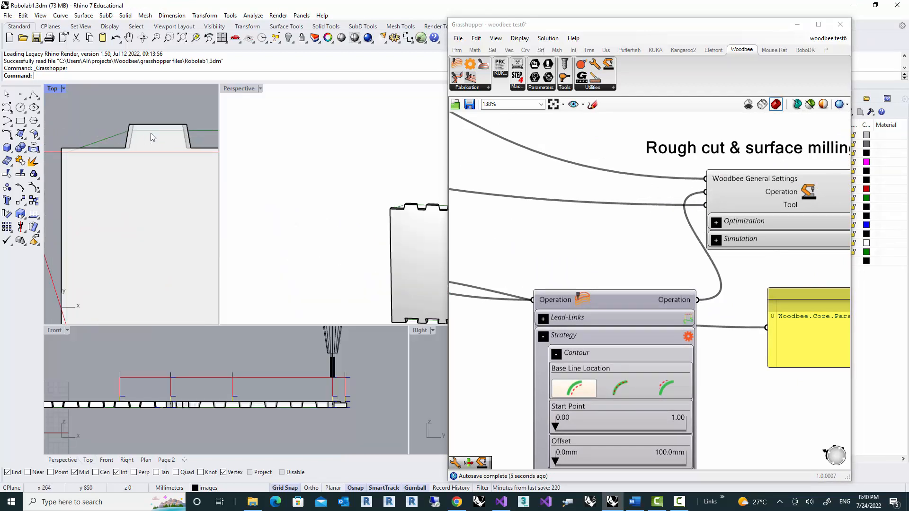
pyautogui.scroll(-4, 136, 137)
pyautogui.moveTo(219, 114); pyautogui.dragTo(378, 122)
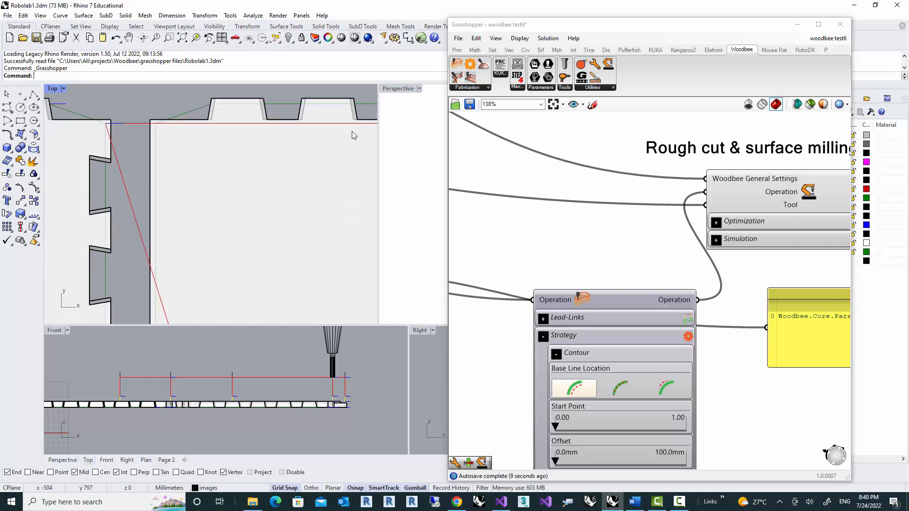
pyautogui.moveTo(208, 148); pyautogui.dragTo(157, 189, button='right')
pyautogui.moveTo(156, 188); pyautogui.dragTo(153, 187, button='right')
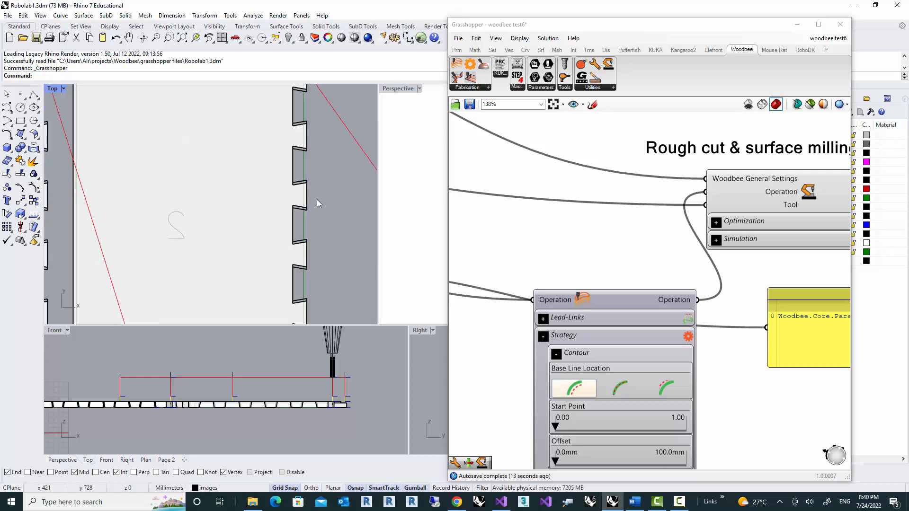
pyautogui.moveTo(315, 214); pyautogui.dragTo(320, 74, button='right')
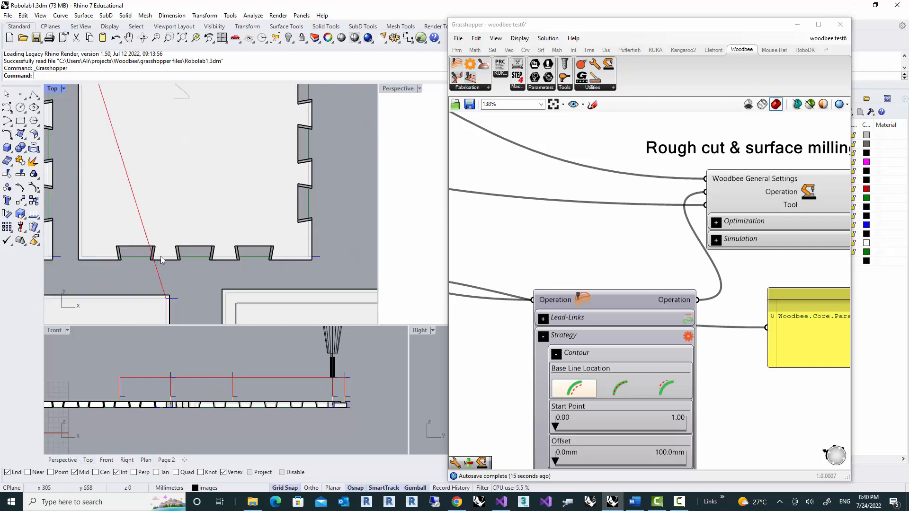
# - Switch the contour's Base Line Location to the outer side of the curve and bring the Start Point setting into focus
pyautogui.click(665, 388)
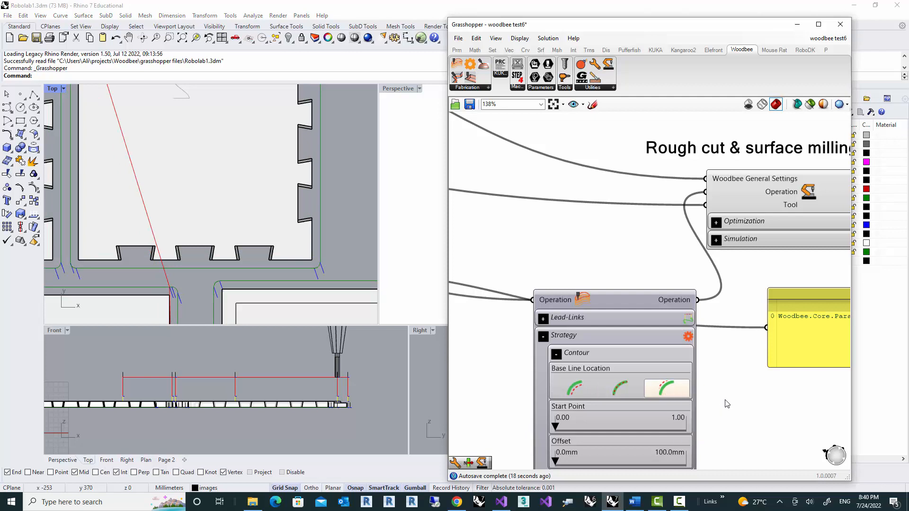
pyautogui.moveTo(725, 403); pyautogui.dragTo(713, 286, button='right')
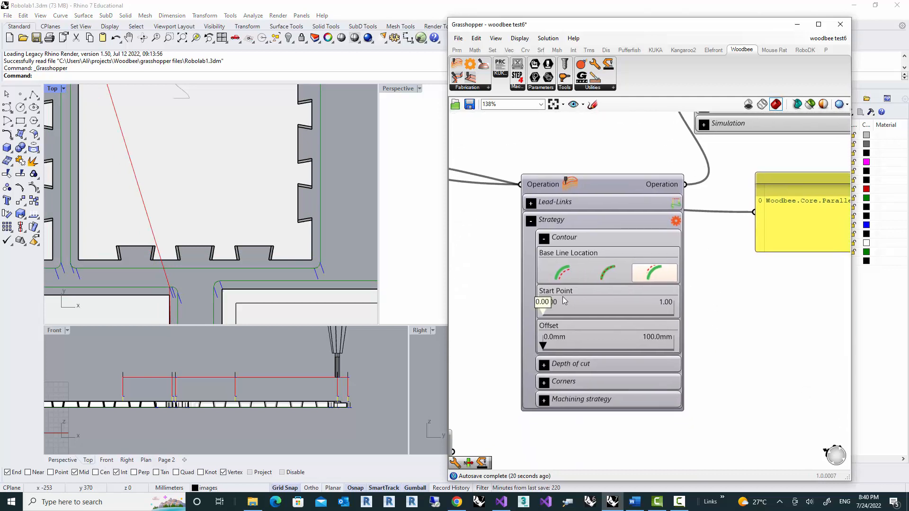
pyautogui.moveTo(542, 310)
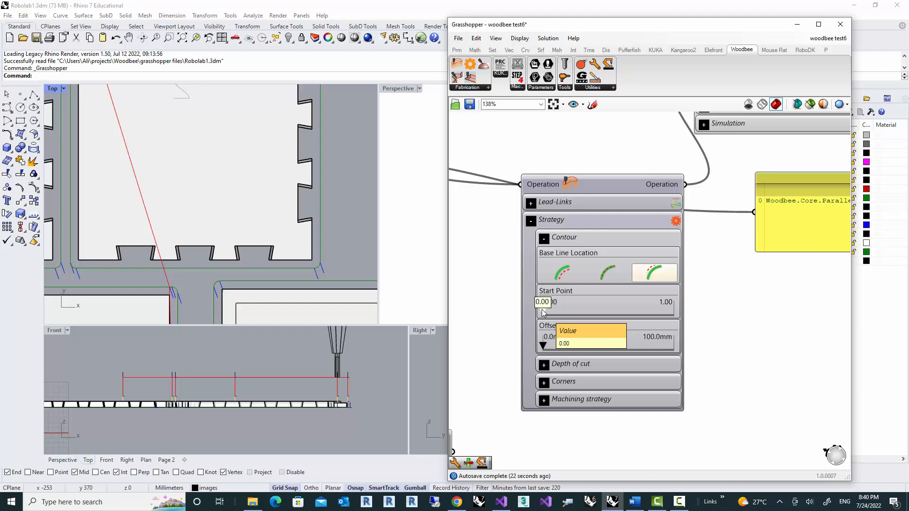
# - Examine the outside contour toolpath around the parts in the Top view, ending at the cutter's start position beside part 3
pyautogui.scroll(-8, 260, 183)
pyautogui.moveTo(241, 171); pyautogui.dragTo(252, 206, button='right')
pyautogui.scroll(8, 325, 178)
pyautogui.scroll(-8, 255, 172)
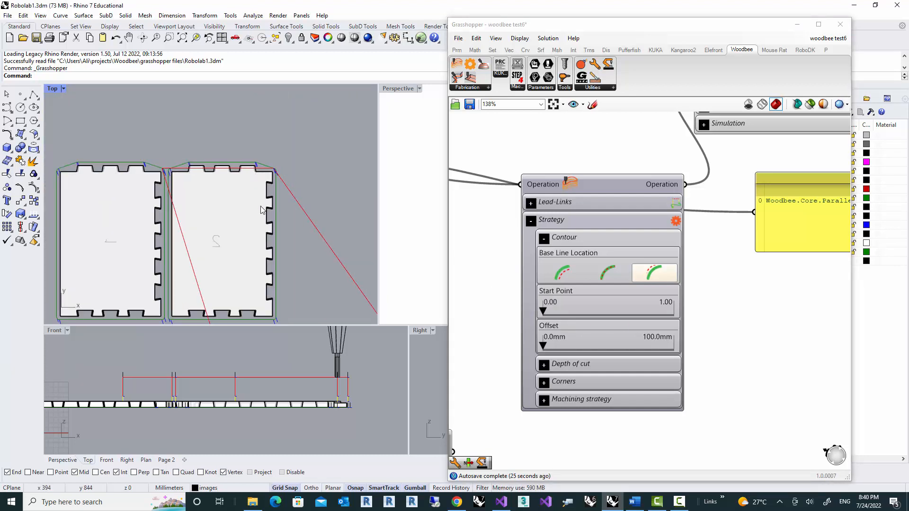
pyautogui.moveTo(267, 288); pyautogui.dragTo(233, 156, button='right')
pyautogui.moveTo(260, 212); pyautogui.dragTo(250, 110, button='right')
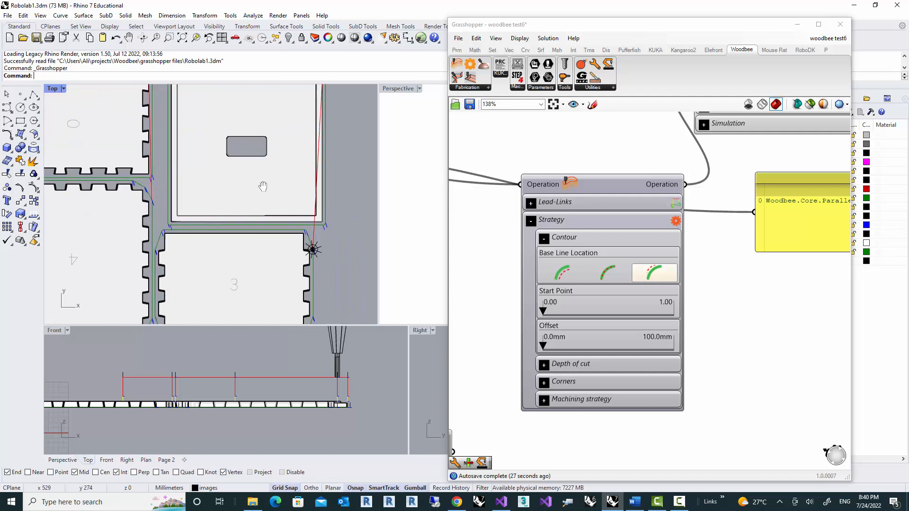
pyautogui.moveTo(261, 184); pyautogui.dragTo(256, 147, button='right')
pyautogui.scroll(6, 295, 224)
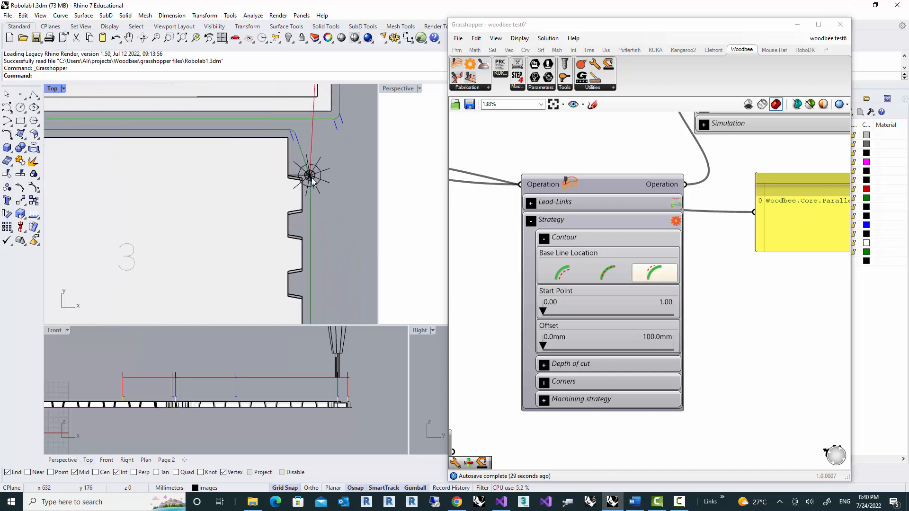
# - Maximize the Perspective view and examine where the cutter starts the contour at the corner of the finger-jointed part
pyautogui.doubleClick(396, 88)
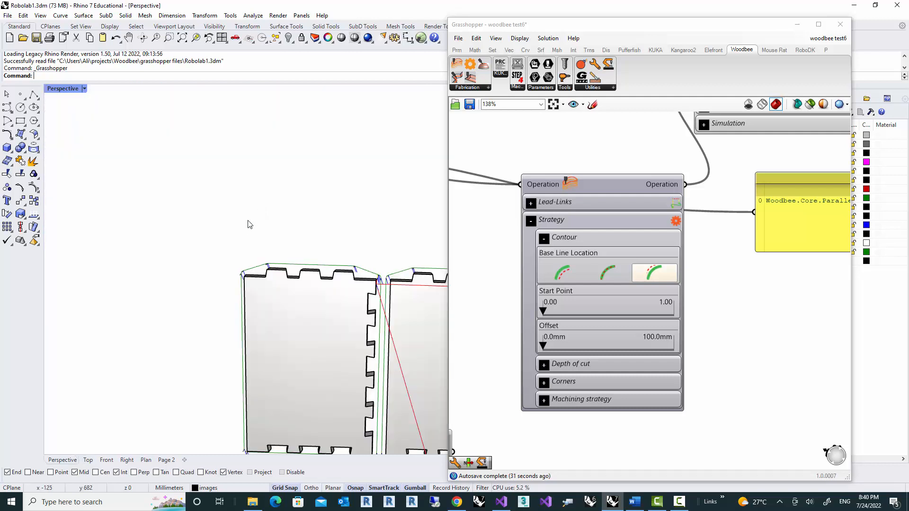
pyautogui.scroll(-3, 253, 248)
pyautogui.moveTo(253, 248); pyautogui.dragTo(234, 258, button='right')
pyautogui.scroll(6, 328, 316)
pyautogui.moveTo(327, 315); pyautogui.dragTo(233, 275, button='right')
pyautogui.scroll(4, 212, 305)
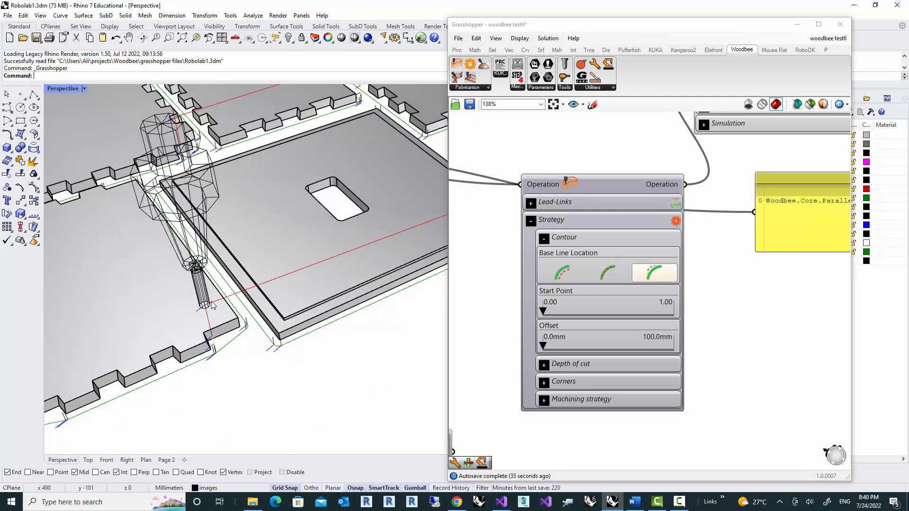
pyautogui.moveTo(211, 335); pyautogui.dragTo(302, 236, button='right')
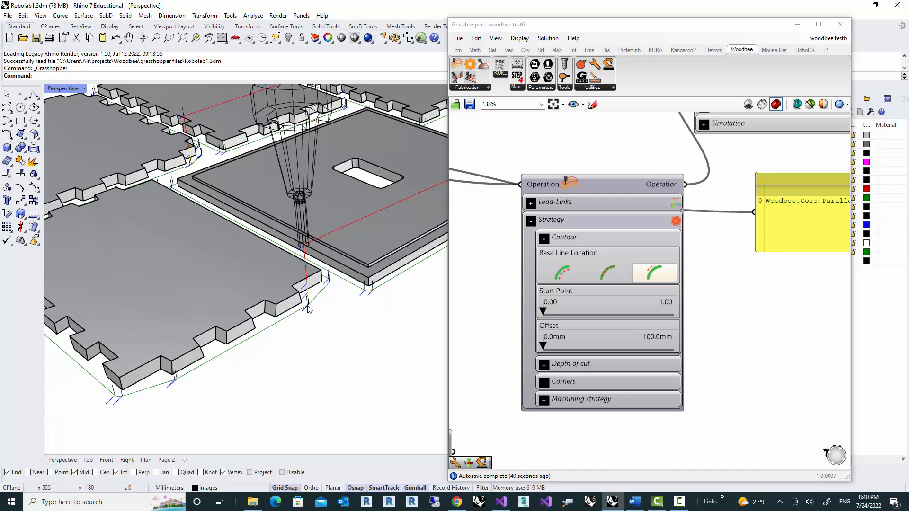
pyautogui.moveTo(308, 310); pyautogui.dragTo(337, 312, button='right')
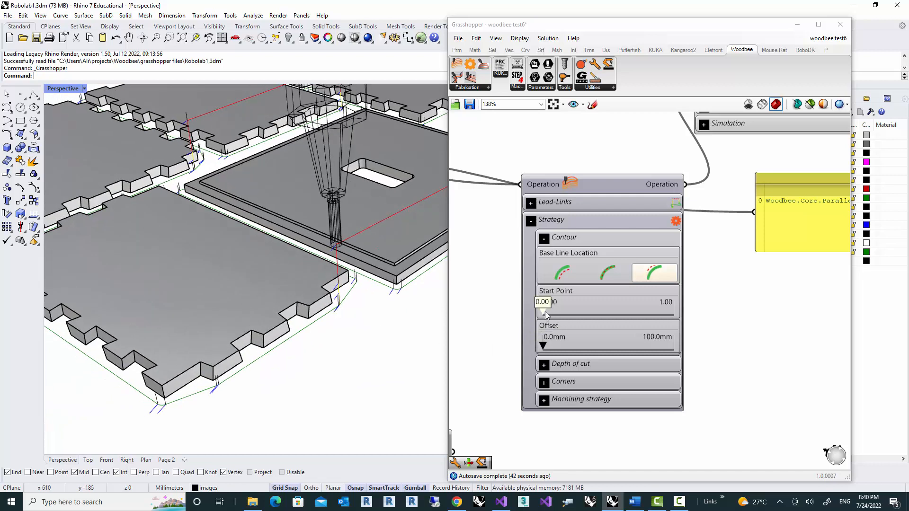
# - Set the contour's Start Point to 0.12 and check the shifted tool entry positions on all parts
pyautogui.moveTo(543, 310); pyautogui.dragTo(559, 313)
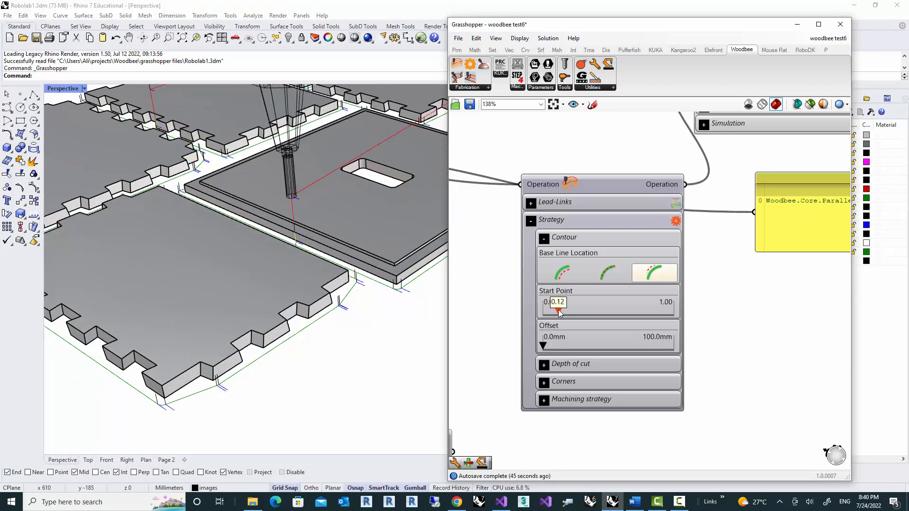
pyautogui.scroll(-6, 208, 274)
pyautogui.moveTo(214, 259)
pyautogui.mouseDown(button='right')
pyautogui.moveTo(222, 298)
pyautogui.moveTo(225, 268)
pyautogui.mouseUp(button='right')
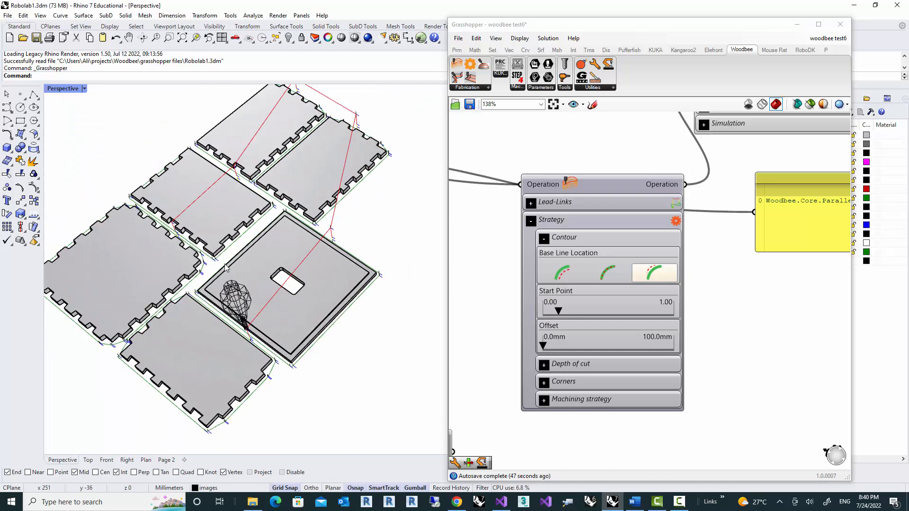
pyautogui.moveTo(244, 221); pyautogui.dragTo(280, 244, button='right')
pyautogui.scroll(-2, 243, 250)
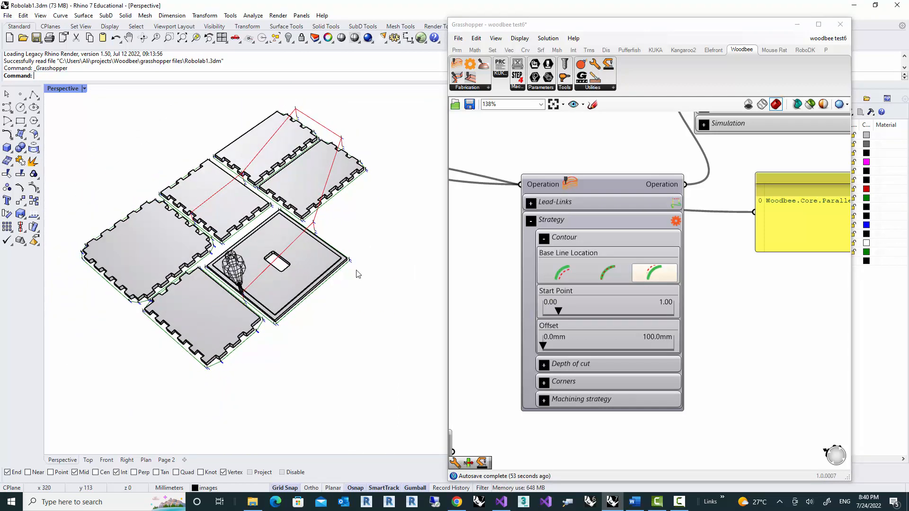
pyautogui.scroll(6, 210, 265)
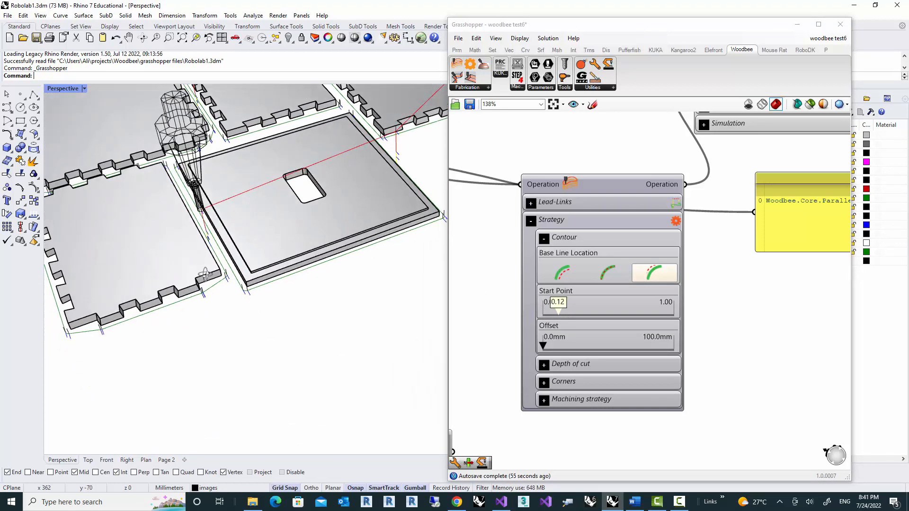
pyautogui.moveTo(210, 264); pyautogui.dragTo(298, 261, button='right')
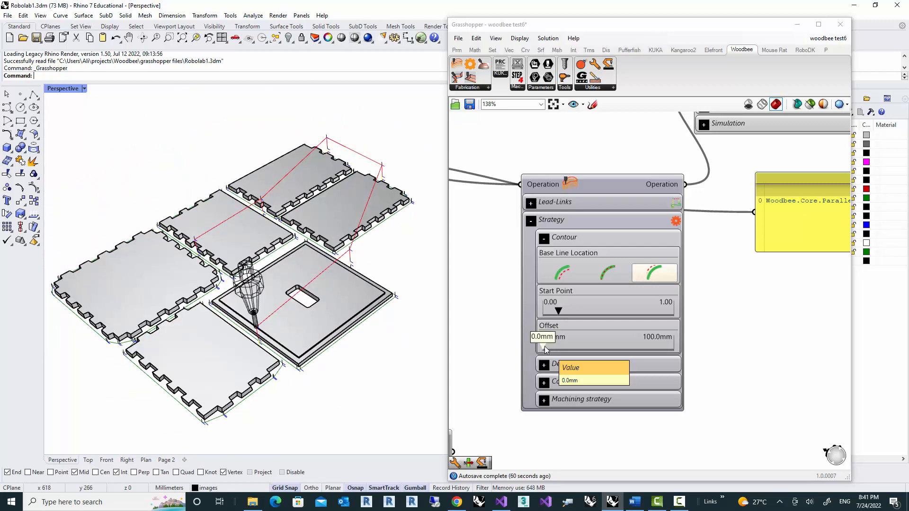
# - Set the contour's Offset to 3.2 mm while viewing the toolpath along the first part's edge
pyautogui.moveTo(221, 234); pyautogui.dragTo(279, 243, button='right')
pyautogui.scroll(6, 266, 251)
pyautogui.scroll(5, 279, 246)
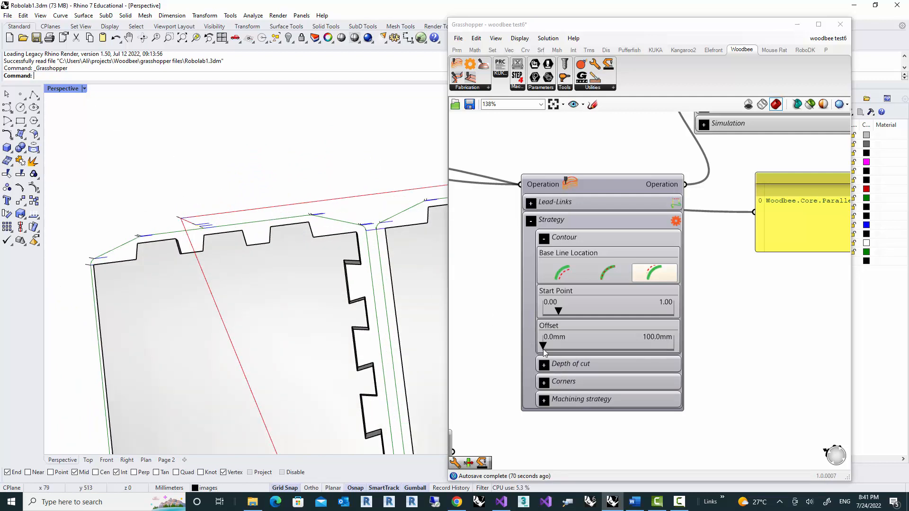
pyautogui.moveTo(543, 349); pyautogui.dragTo(547, 350)
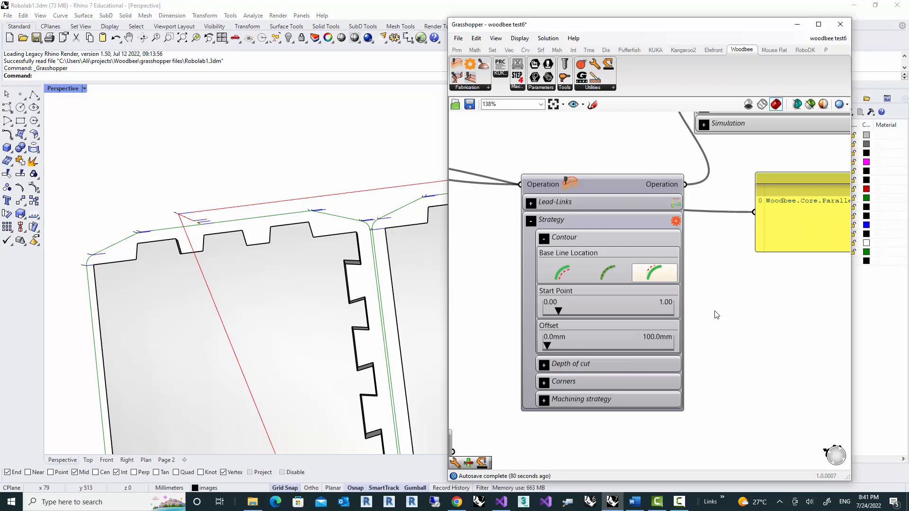
# - Check the Raw part offset in the Rough milling settings of the component feeding the List Item
pyautogui.scroll(-5, 715, 315)
pyautogui.moveTo(531, 205); pyautogui.dragTo(661, 230, button='right')
pyautogui.scroll(5, 595, 293)
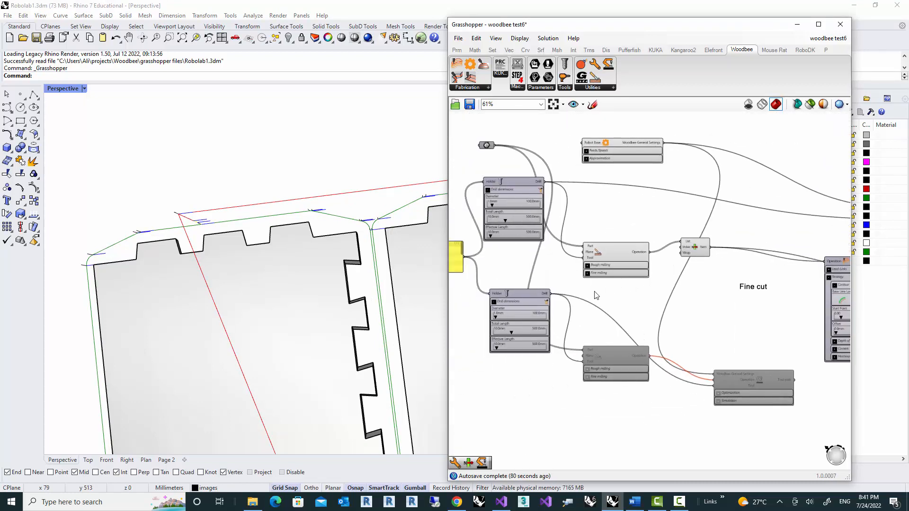
pyautogui.click(581, 234)
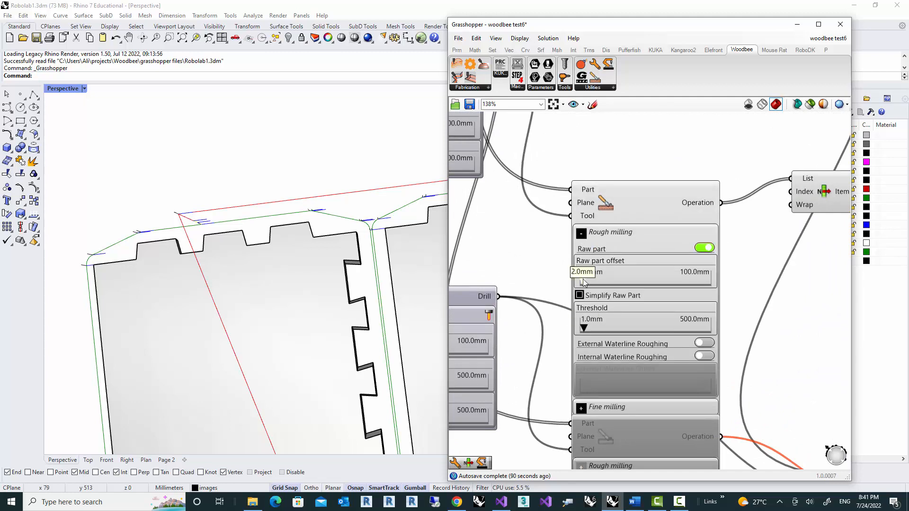
pyautogui.moveTo(582, 280)
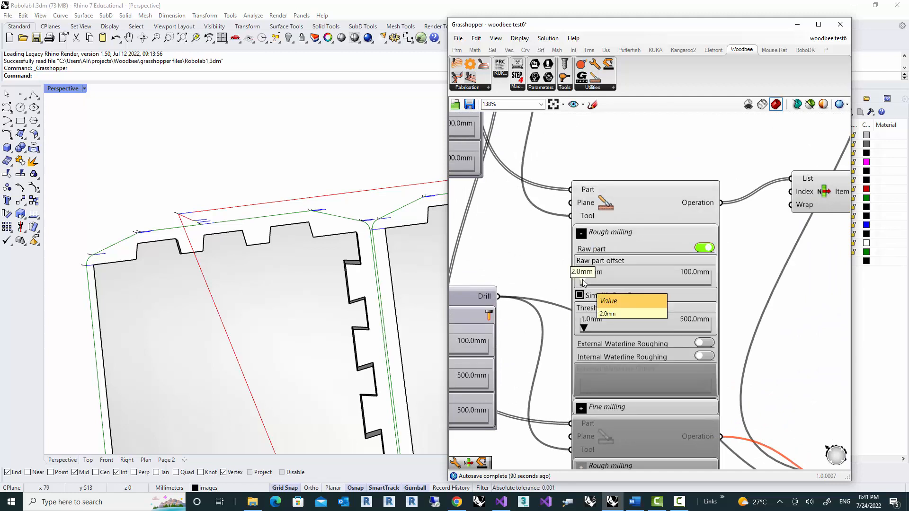
pyautogui.click(581, 233)
# - Reset the Operation Modifier's contour Offset to 0.0 mm
pyautogui.moveTo(664, 295); pyautogui.dragTo(544, 246, button='right')
pyautogui.scroll(-2, 544, 244)
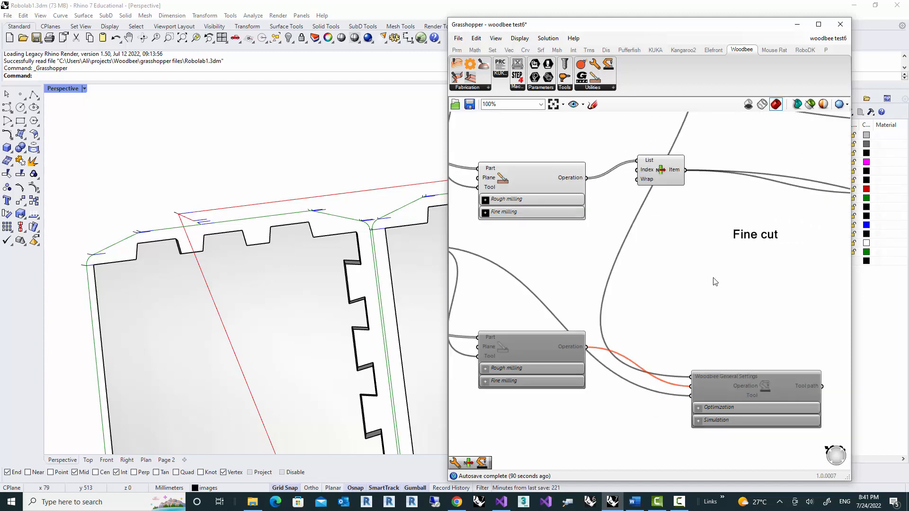
pyautogui.moveTo(713, 279); pyautogui.dragTo(632, 282, button='right')
pyautogui.scroll(4, 640, 281)
pyautogui.scroll(2, 640, 280)
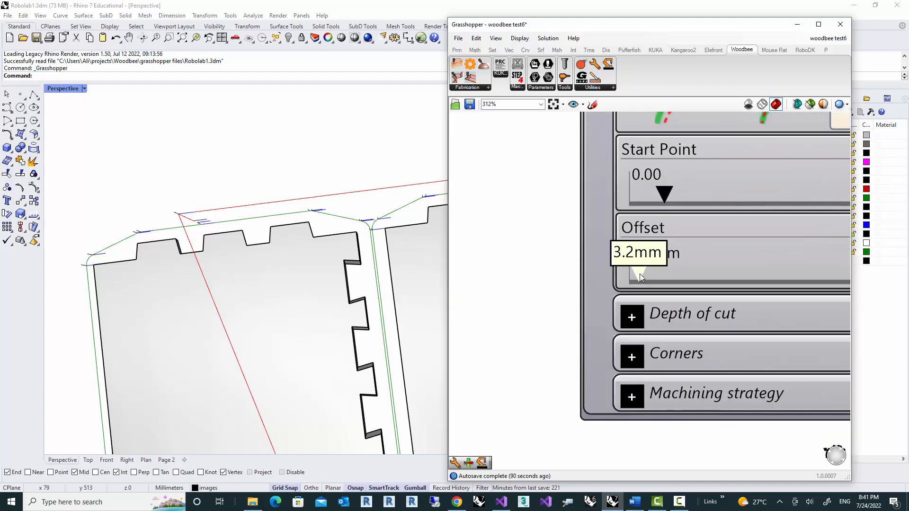
pyautogui.moveTo(634, 271); pyautogui.dragTo(627, 271)
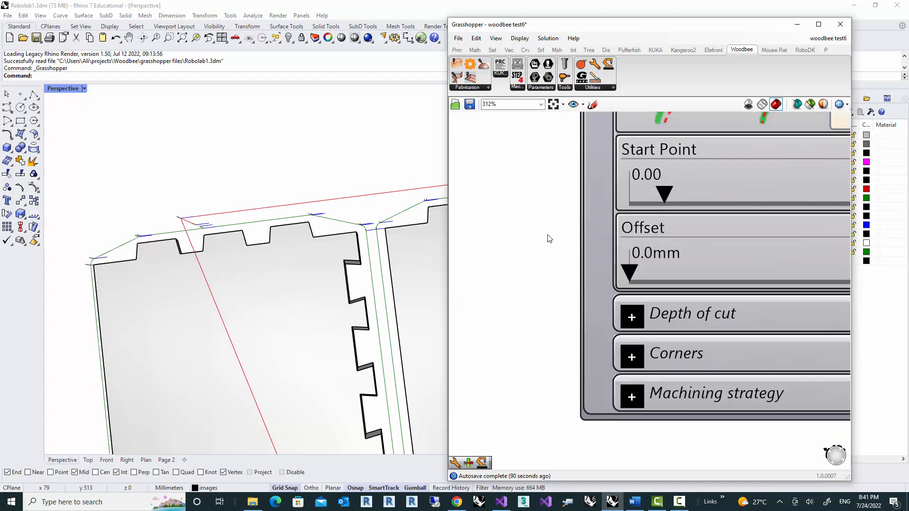
# - Collapse the Contour settings, expand Depth of cut and compare its By distance value with the cutting levels at the part edges
pyautogui.scroll(-1, 497, 204)
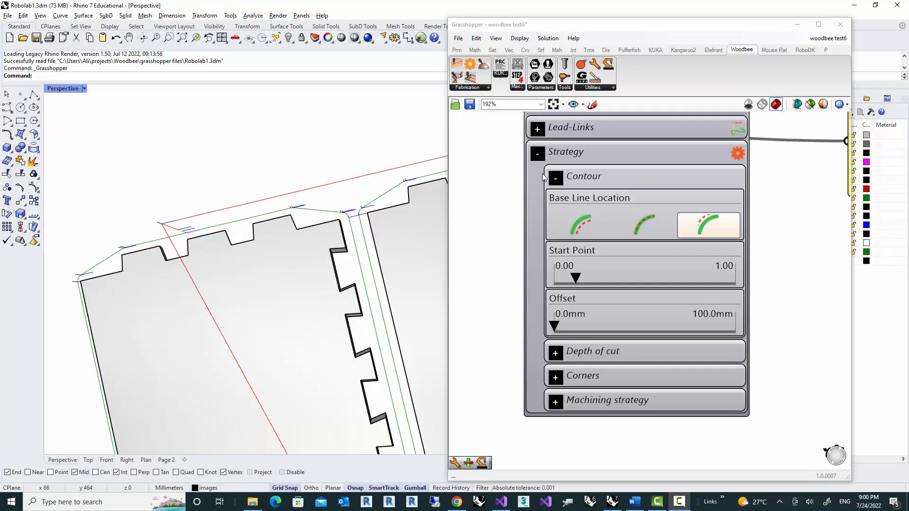
pyautogui.click(554, 180)
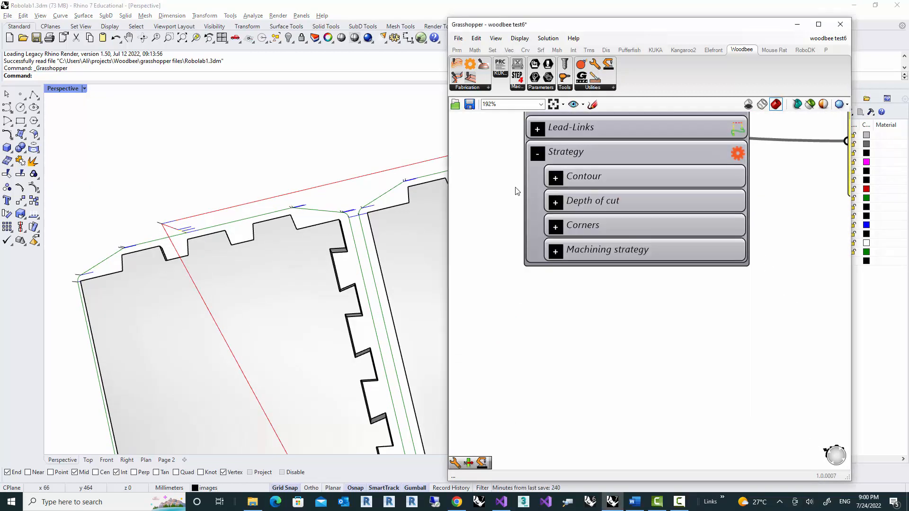
pyautogui.click(555, 203)
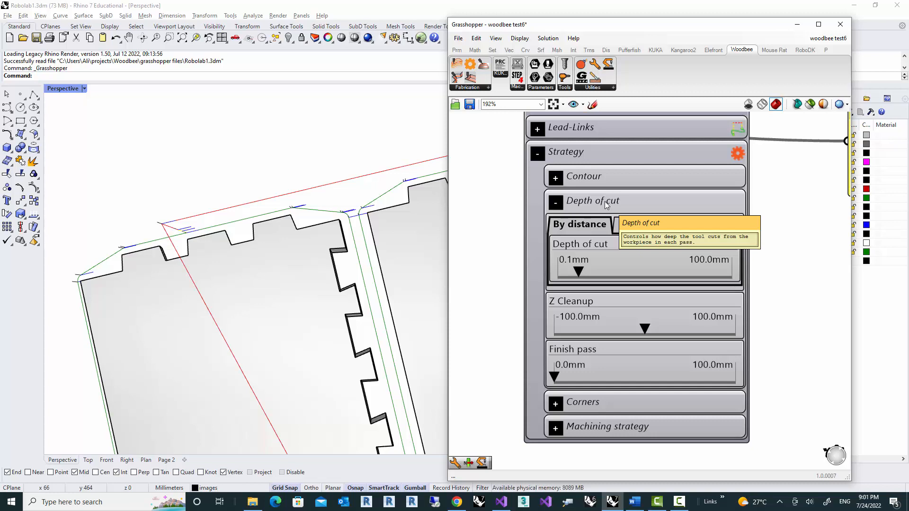
pyautogui.moveTo(290, 298)
pyautogui.mouseDown(button='right')
pyautogui.moveTo(286, 322)
pyautogui.moveTo(297, 277)
pyautogui.moveTo(268, 292)
pyautogui.moveTo(278, 286)
pyautogui.mouseUp(button='right')
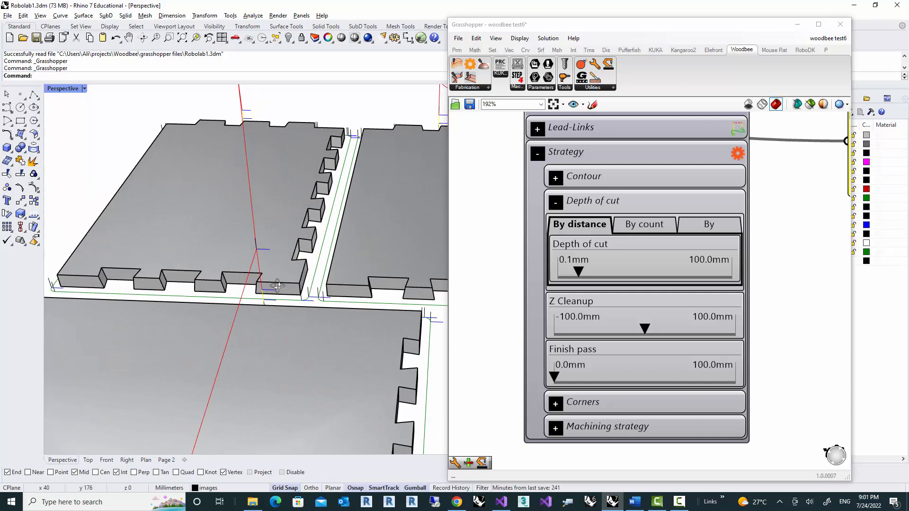
pyautogui.moveTo(571, 272); pyautogui.dragTo(582, 269)
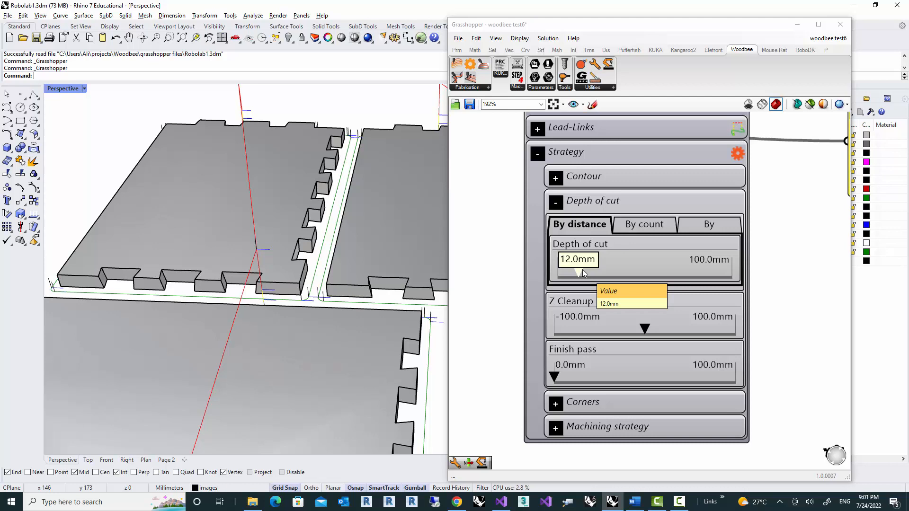
pyautogui.moveTo(339, 271); pyautogui.dragTo(210, 286, button='right')
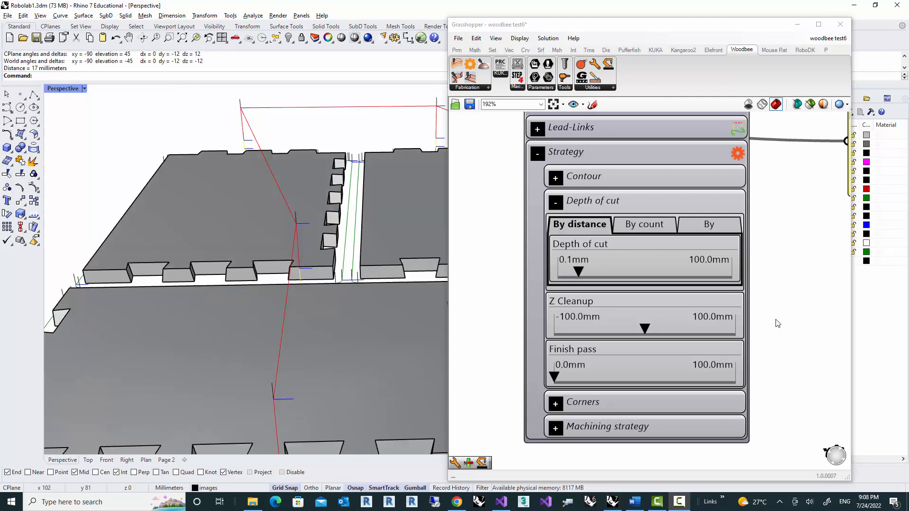
# - Reduce the By distance depth of cut so the contour is milled in two passes, and inspect both levels at the part's corner
pyautogui.moveTo(577, 271); pyautogui.dragTo(574, 272)
pyautogui.doubleClick(574, 271)
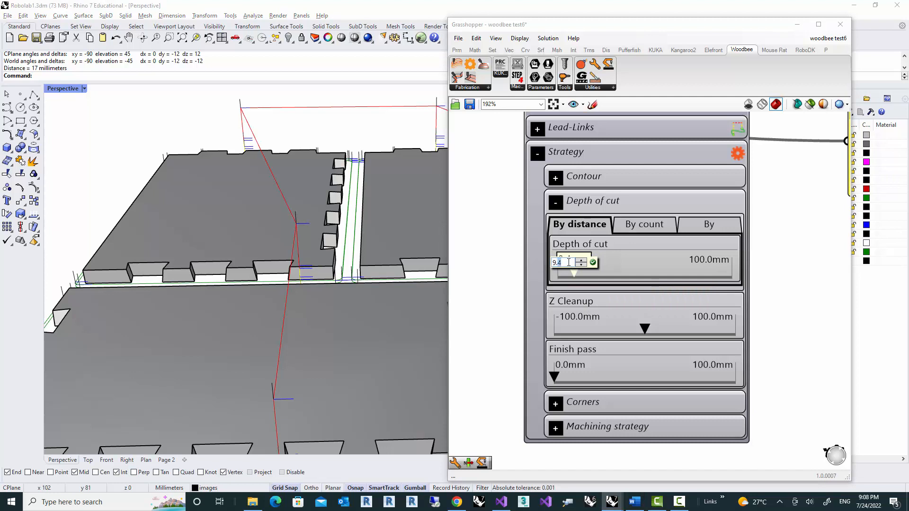
pyautogui.write('9')
pyautogui.press('BackSpace')
pyautogui.press('BackSpace')
pyautogui.write('0.1')
pyautogui.press('Return')
pyautogui.moveTo(144, 288); pyautogui.dragTo(235, 267, button='right')
pyautogui.scroll(2, 271, 240)
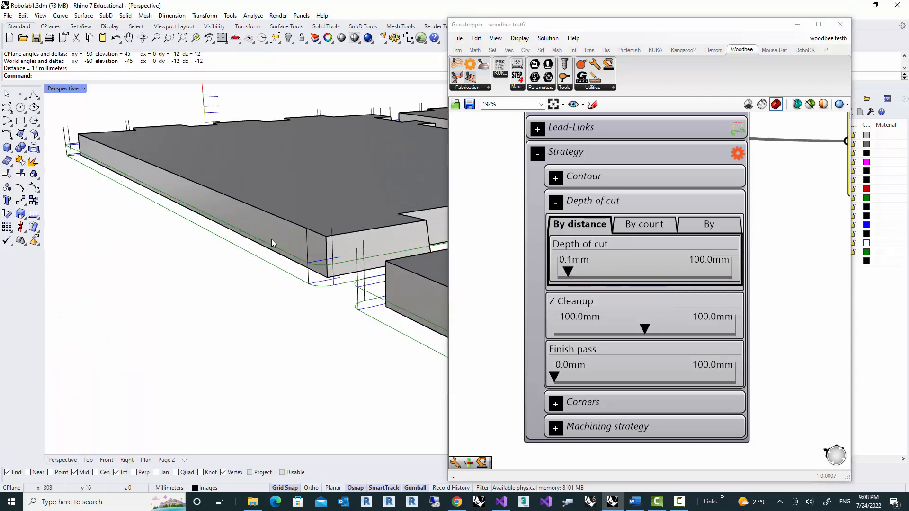
pyautogui.scroll(5, 271, 239)
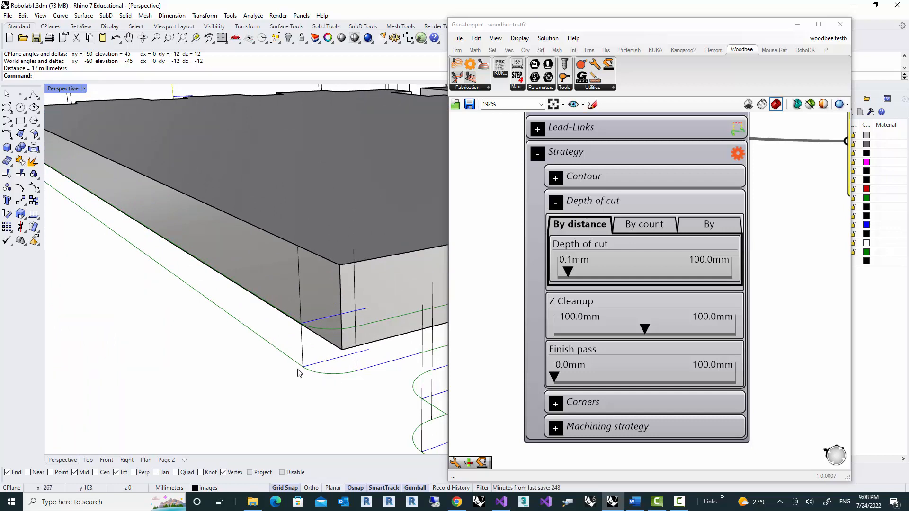
# - Set the depth of cut by count to 2 passes, and switch it to a percentage of 50 %
pyautogui.click(648, 225)
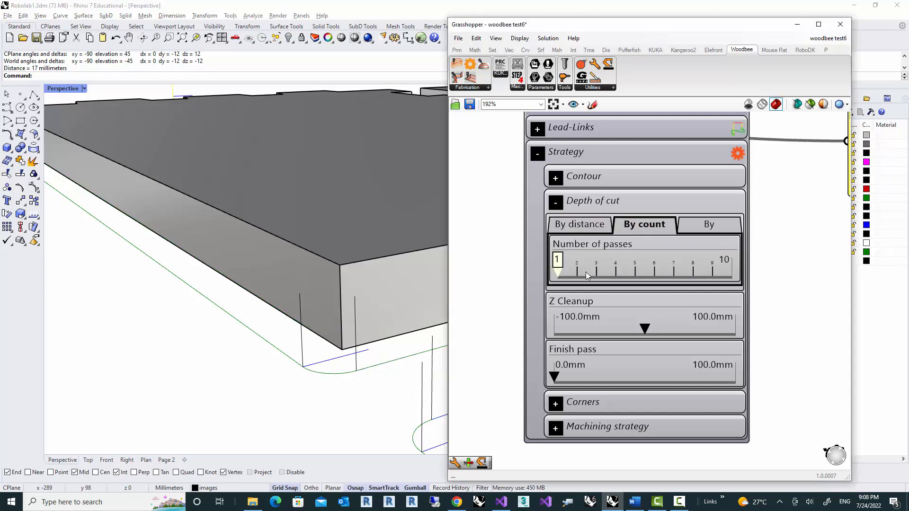
pyautogui.moveTo(558, 275); pyautogui.dragTo(579, 277)
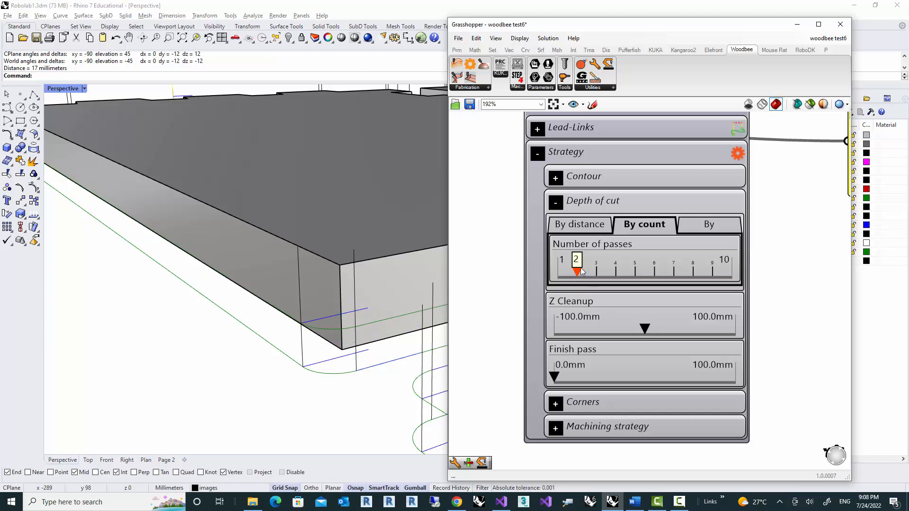
pyautogui.click(701, 228)
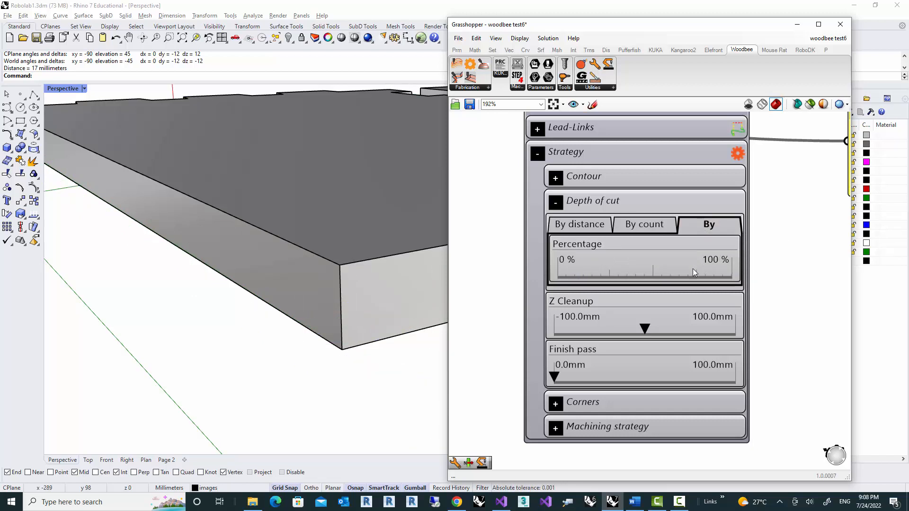
pyautogui.moveTo(692, 269); pyautogui.dragTo(644, 273)
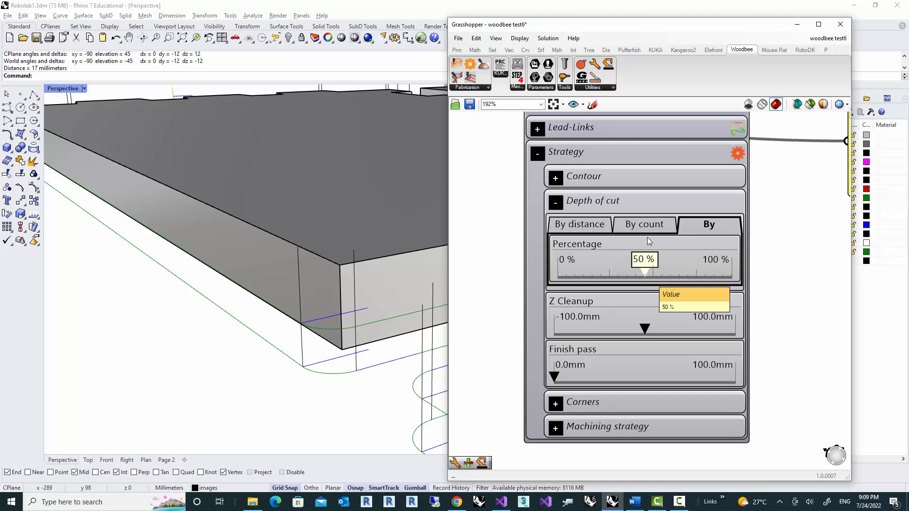
pyautogui.scroll(-12, 235, 316)
pyautogui.scroll(6, 255, 331)
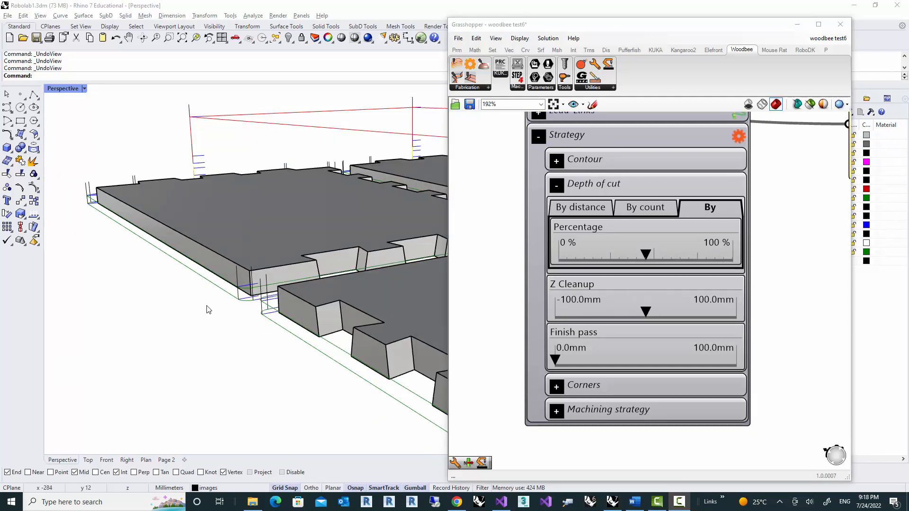
pyautogui.scroll(2, 256, 301)
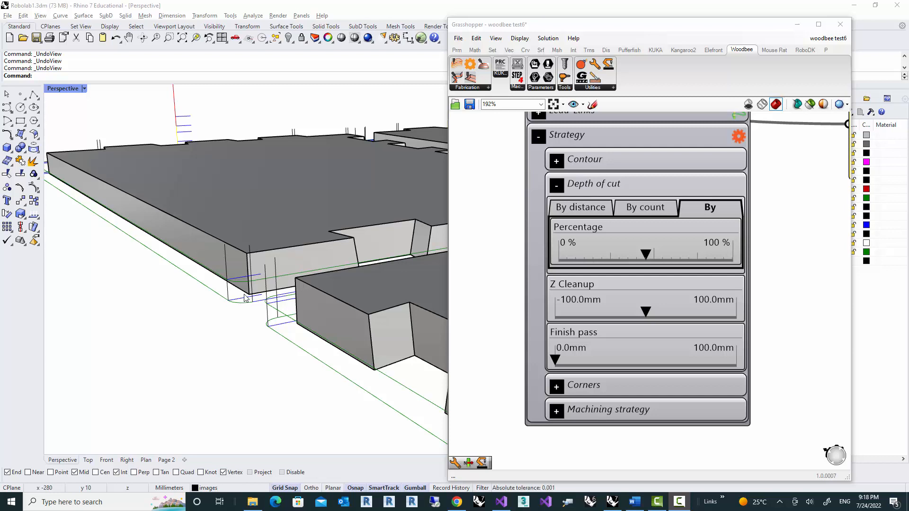
# - Raise Z Cleanup slightly above 0 mm and inspect the contour levels at the part corners
pyautogui.moveTo(648, 311); pyautogui.dragTo(649, 311)
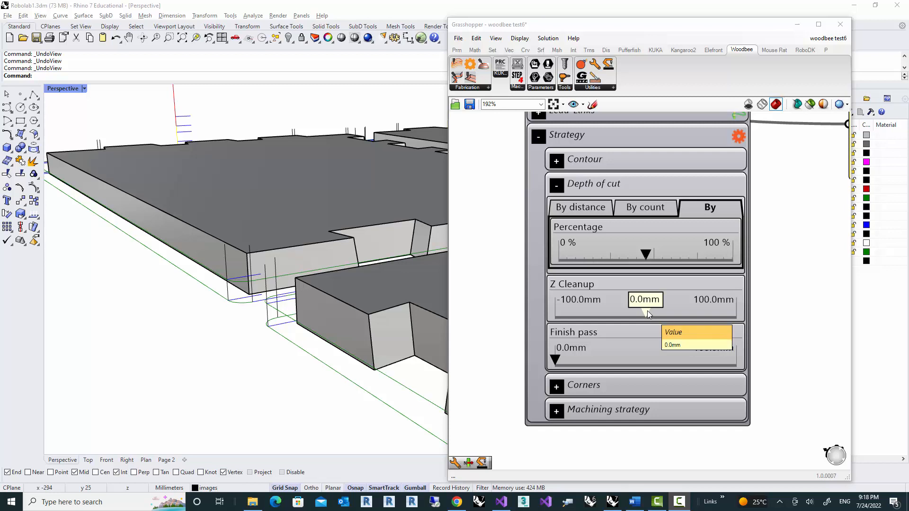
pyautogui.moveTo(651, 310); pyautogui.dragTo(647, 315)
pyautogui.moveTo(227, 297); pyautogui.dragTo(229, 286, button='right')
pyautogui.scroll(3, 278, 271)
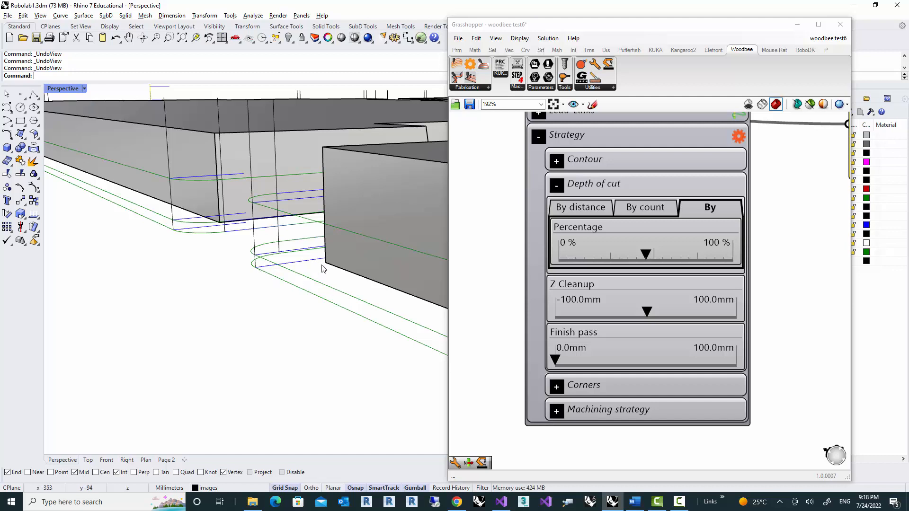
pyautogui.scroll(-14, 266, 312)
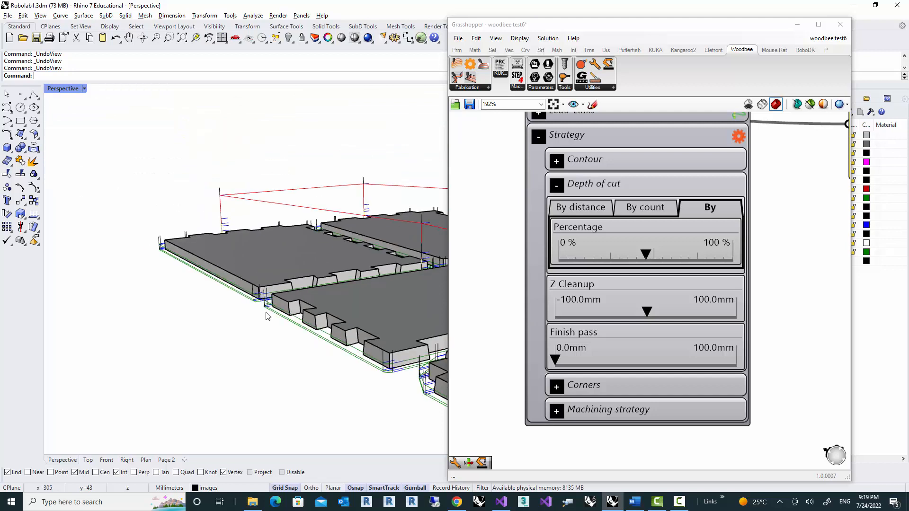
pyautogui.scroll(7, 266, 313)
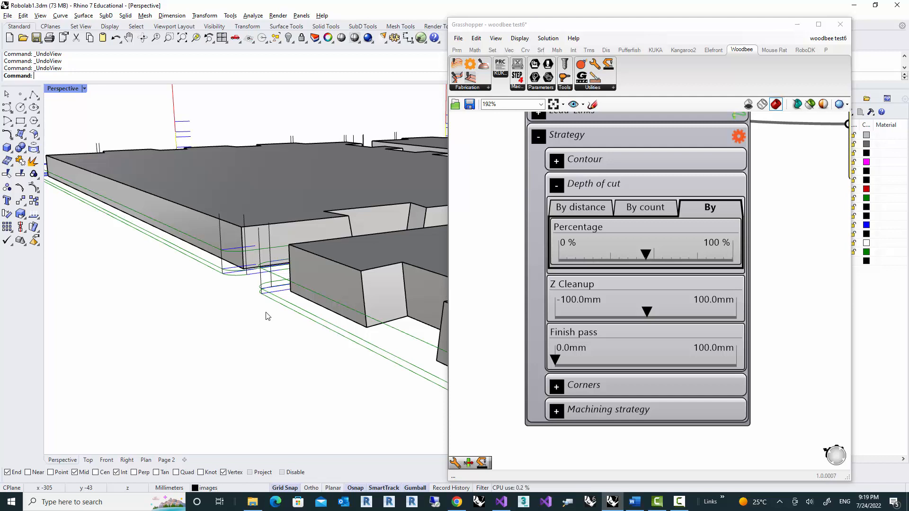
# - Examine the contour toolpaths across all nested parts, comparing the cutting levels with the bottom edges at the corners
pyautogui.scroll(-6, 284, 310)
pyautogui.moveTo(332, 298); pyautogui.dragTo(278, 322, button='right')
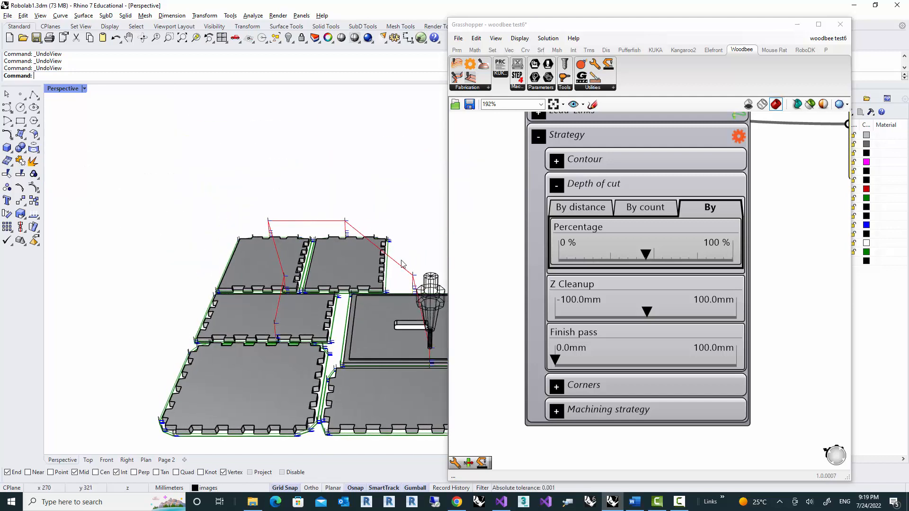
pyautogui.moveTo(253, 278); pyautogui.dragTo(258, 291, button='right')
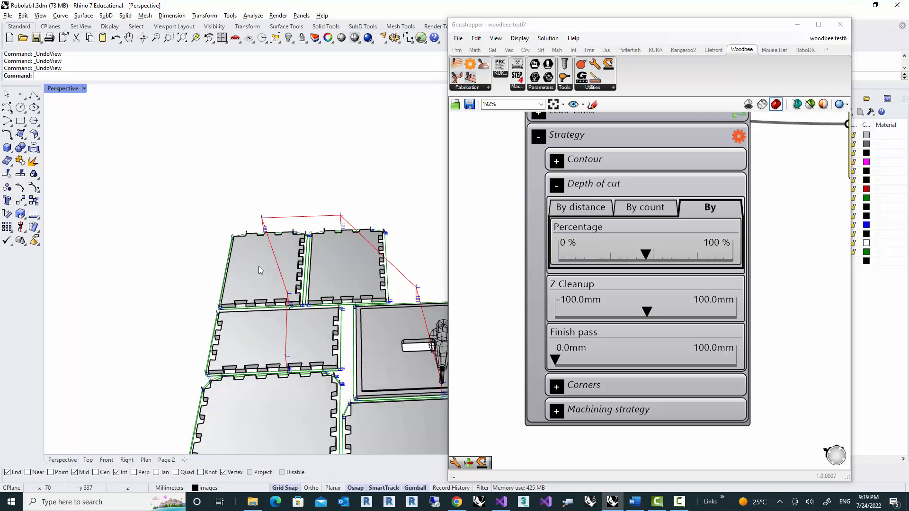
pyautogui.moveTo(258, 278); pyautogui.dragTo(239, 251, button='right')
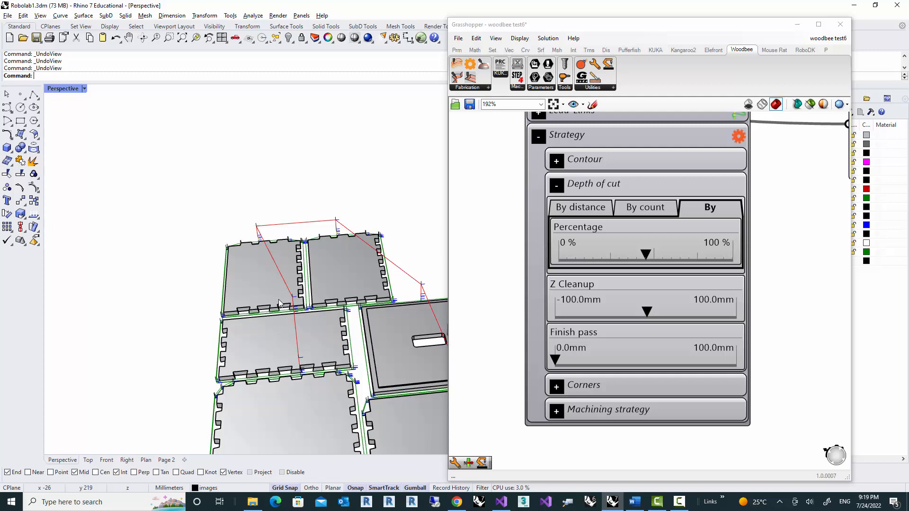
pyautogui.moveTo(280, 307); pyautogui.dragTo(302, 279, button='right')
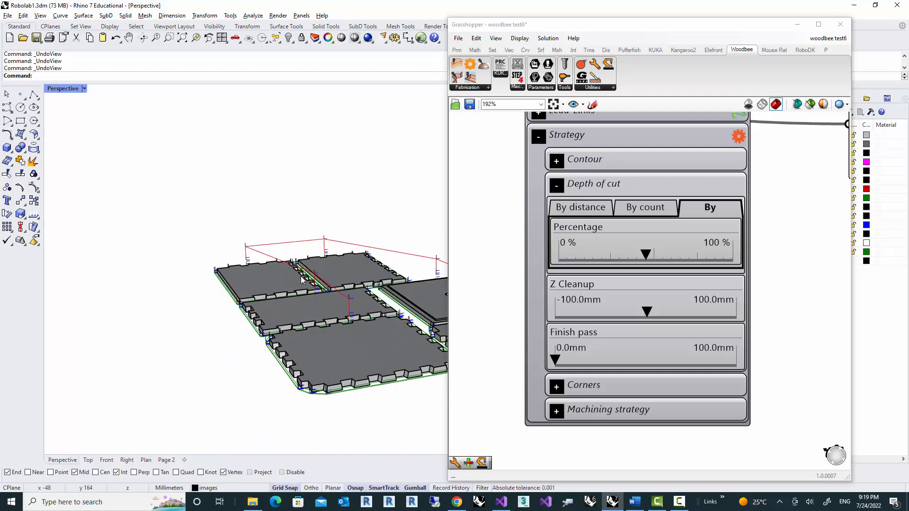
pyautogui.scroll(5, 248, 310)
pyautogui.moveTo(251, 307); pyautogui.dragTo(265, 279, button='right')
pyautogui.scroll(4, 266, 278)
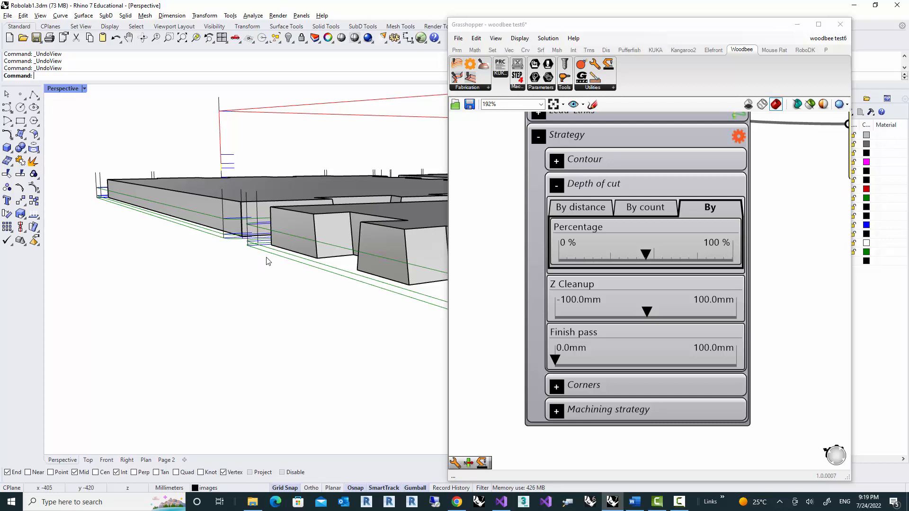
pyautogui.scroll(5, 258, 265)
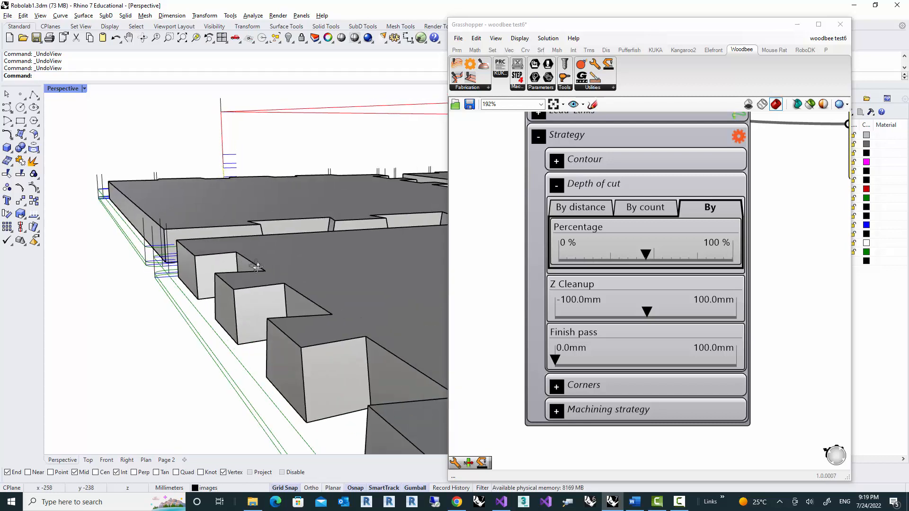
pyautogui.scroll(-3, 257, 267)
pyautogui.scroll(-3, 260, 269)
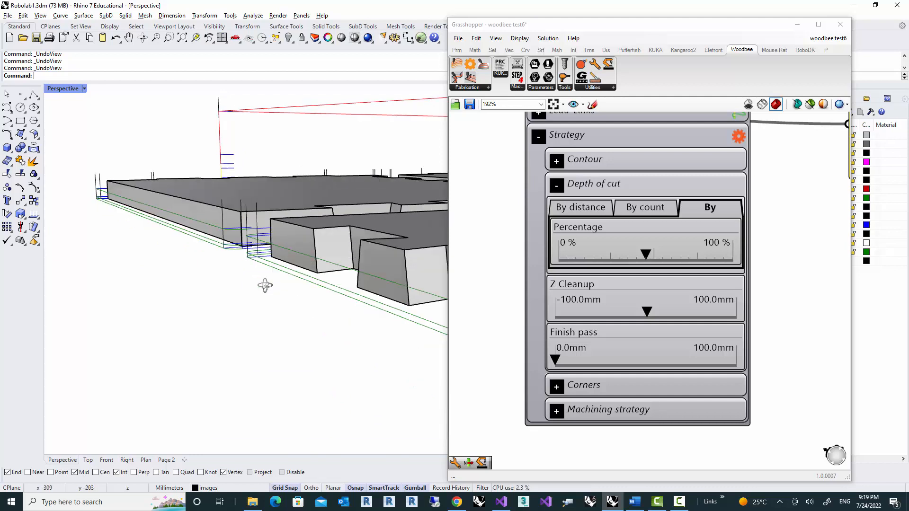
# - Set Z Cleanup to -1.3 mm and inspect the lowest contour level along the part edges
pyautogui.click(646, 314)
pyautogui.moveTo(645, 314); pyautogui.dragTo(644, 312)
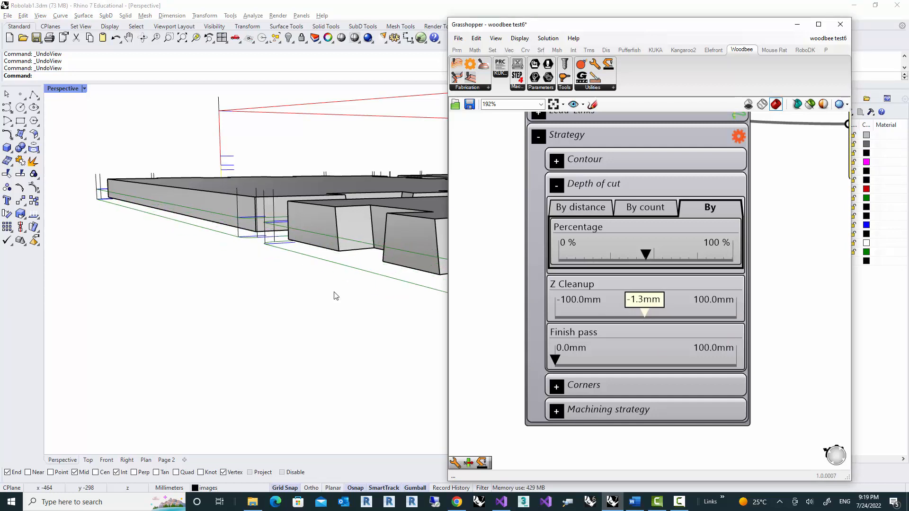
pyautogui.moveTo(217, 270); pyautogui.dragTo(210, 272, button='right')
pyautogui.moveTo(230, 332); pyautogui.dragTo(229, 329, button='right')
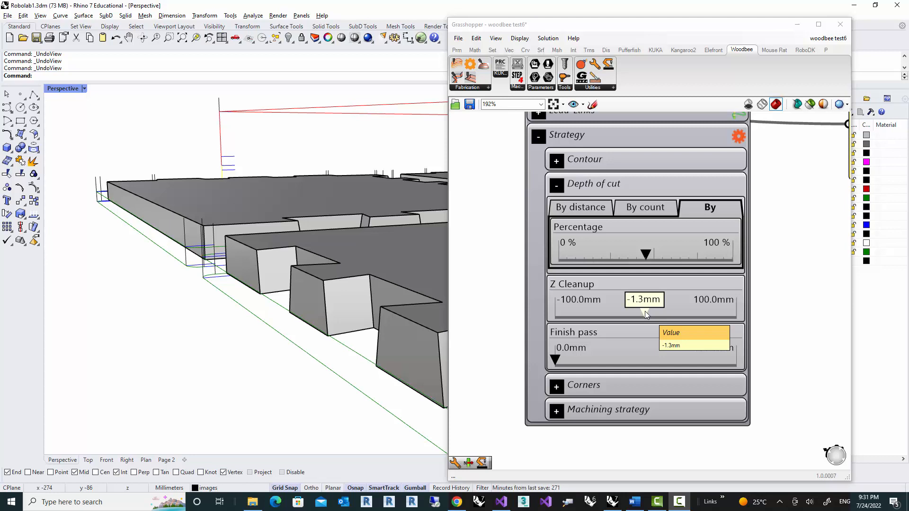
pyautogui.scroll(-3, 147, 290)
pyautogui.moveTo(273, 298); pyautogui.dragTo(246, 303, button='right')
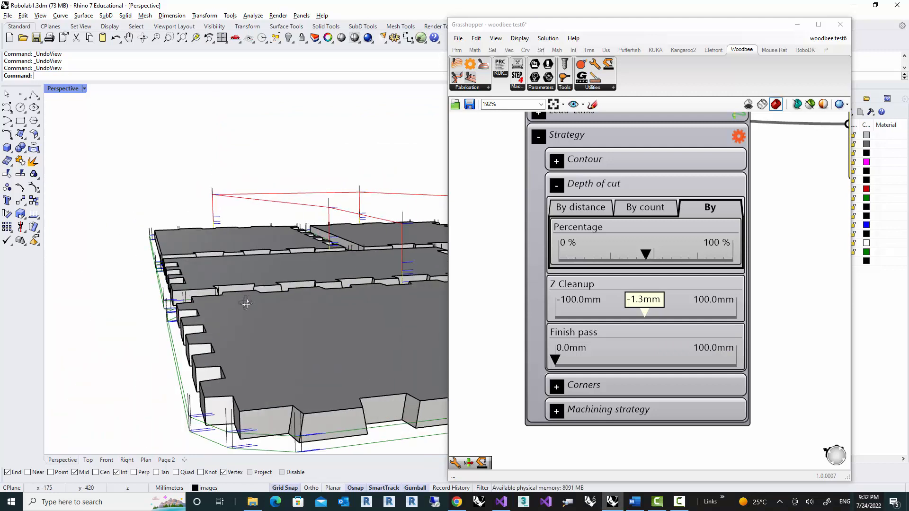
pyautogui.moveTo(245, 304); pyautogui.dragTo(257, 304, button='right')
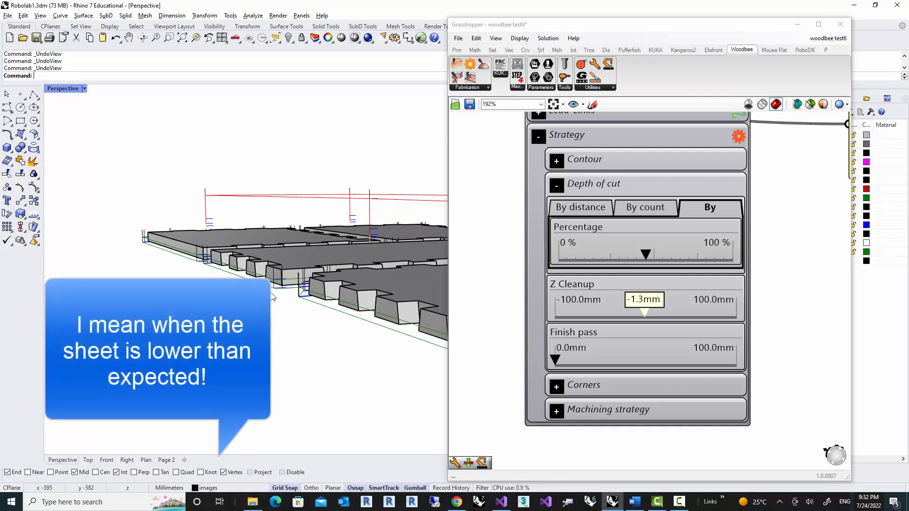
pyautogui.moveTo(645, 311)
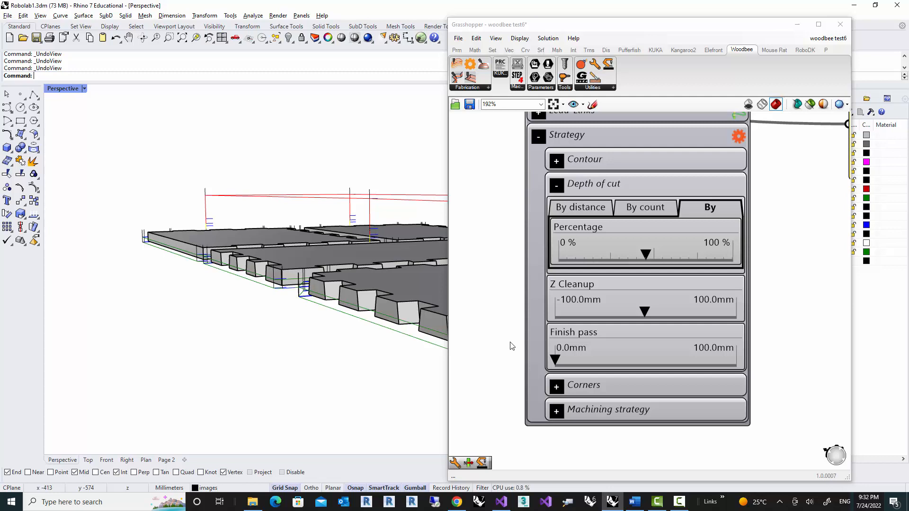
# - Raise the Finish pass slightly above 0 mm and compare the offset and original passes around a part's corner
pyautogui.moveTo(567, 360)
pyautogui.mouseDown()
pyautogui.moveTo(550, 369)
pyautogui.moveTo(563, 360)
pyautogui.mouseUp()
pyautogui.moveTo(307, 248); pyautogui.dragTo(286, 368, button='right')
pyautogui.scroll(6, 163, 215)
pyautogui.moveTo(160, 220); pyautogui.dragTo(152, 240, button='right')
pyautogui.scroll(3, 134, 249)
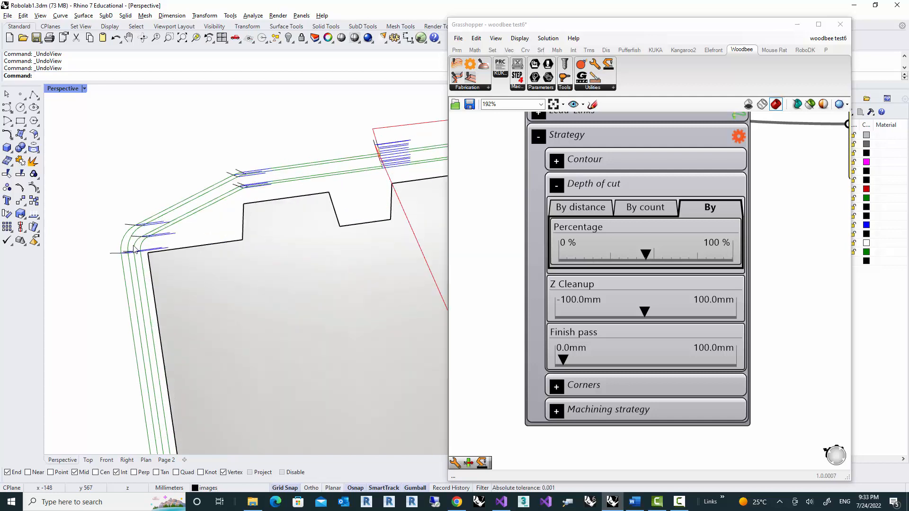
pyautogui.scroll(2, 134, 249)
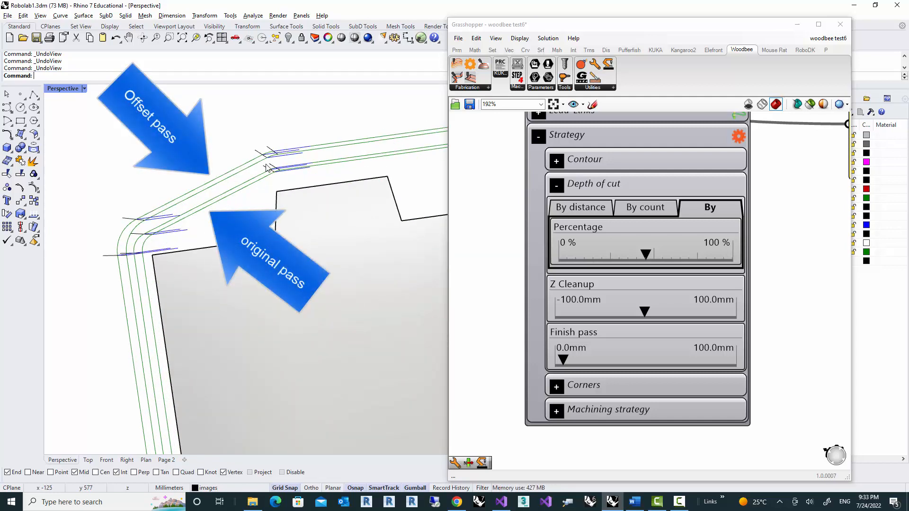
pyautogui.scroll(-5, 270, 199)
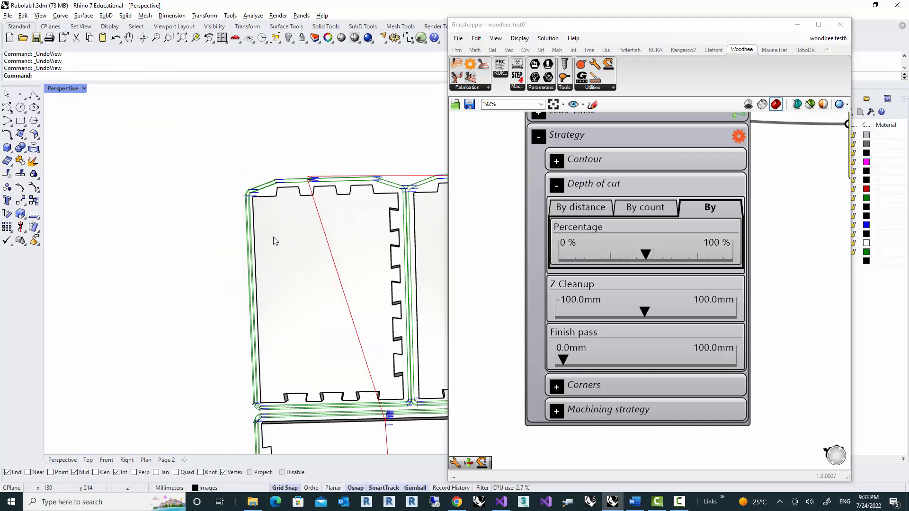
pyautogui.scroll(2, 252, 180)
pyautogui.scroll(-3, 253, 190)
# - Switch to the four-viewport layout and frame the milling tool between the parts in the Top view
pyautogui.doubleClick(64, 89)
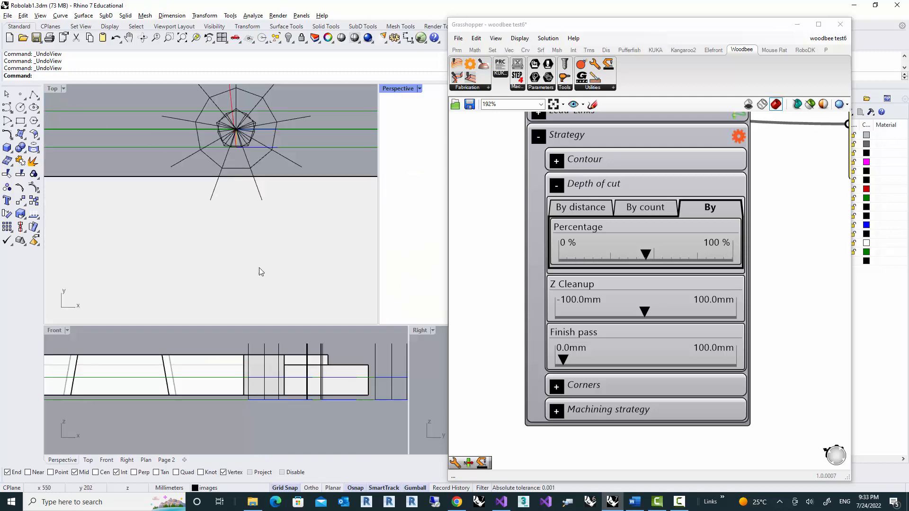
pyautogui.click(256, 216)
pyautogui.scroll(-15, 255, 217)
pyautogui.scroll(9, 256, 217)
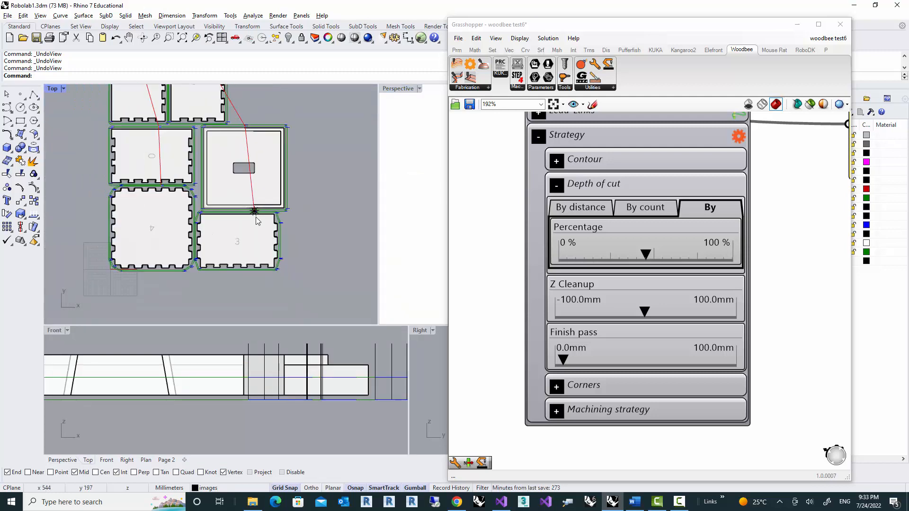
pyautogui.scroll(1, 255, 221)
pyautogui.scroll(3, 251, 191)
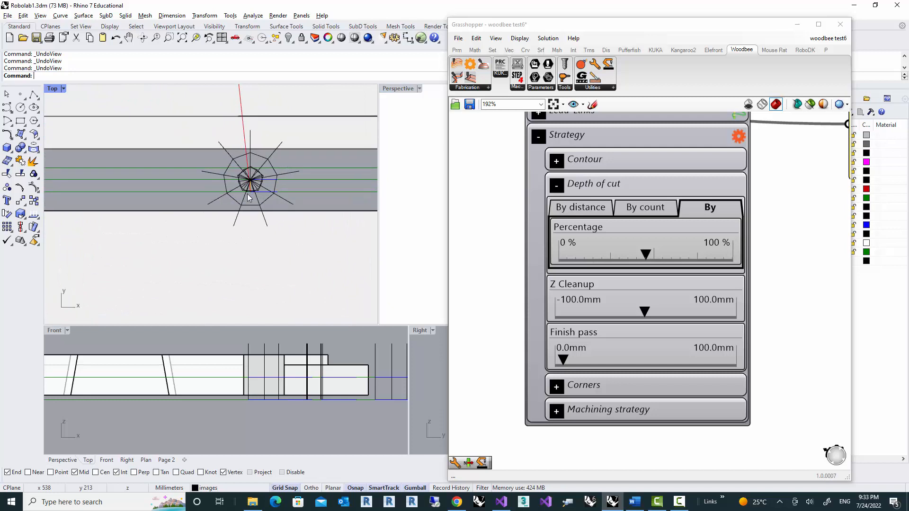
pyautogui.scroll(-1, 251, 189)
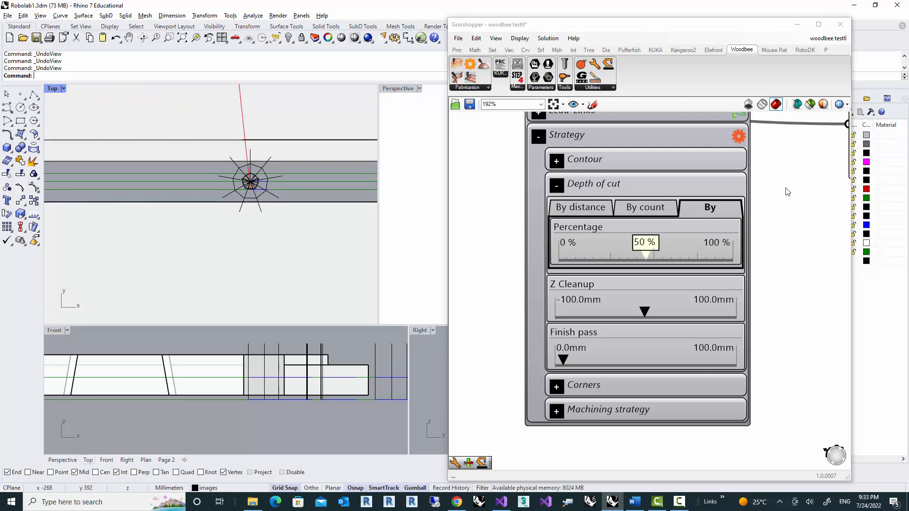
# - Expand the Simulation settings of Woodbee General Settings, with the text panel moved clear, and play the toolpath simulation
pyautogui.moveTo(791, 186); pyautogui.dragTo(759, 265, button='right')
pyautogui.scroll(-3, 760, 265)
pyautogui.moveTo(744, 205); pyautogui.dragTo(638, 273, button='right')
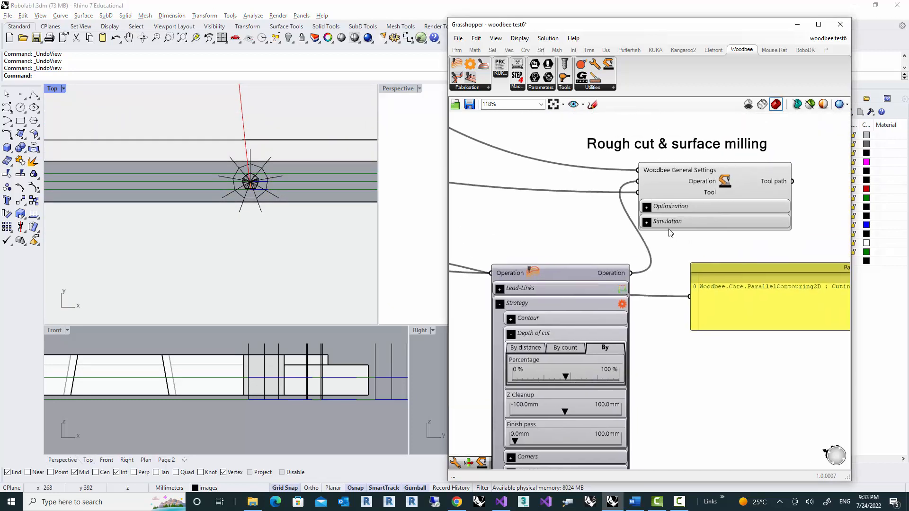
pyautogui.click(647, 222)
pyautogui.moveTo(815, 286); pyautogui.dragTo(797, 420)
pyautogui.click(697, 282)
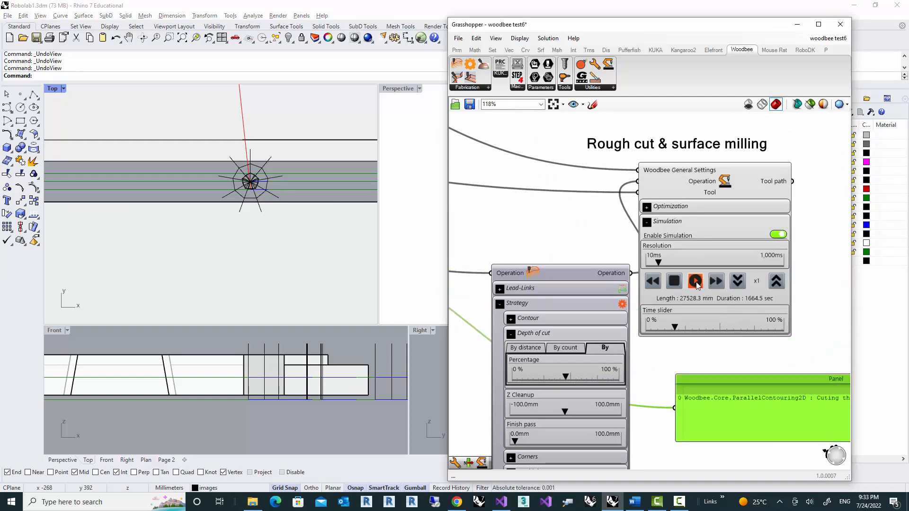
# - Increase the simulation speed to x2 and follow the tool around part 3's corner in the Top view
pyautogui.scroll(-7, 274, 215)
pyautogui.scroll(3, 274, 218)
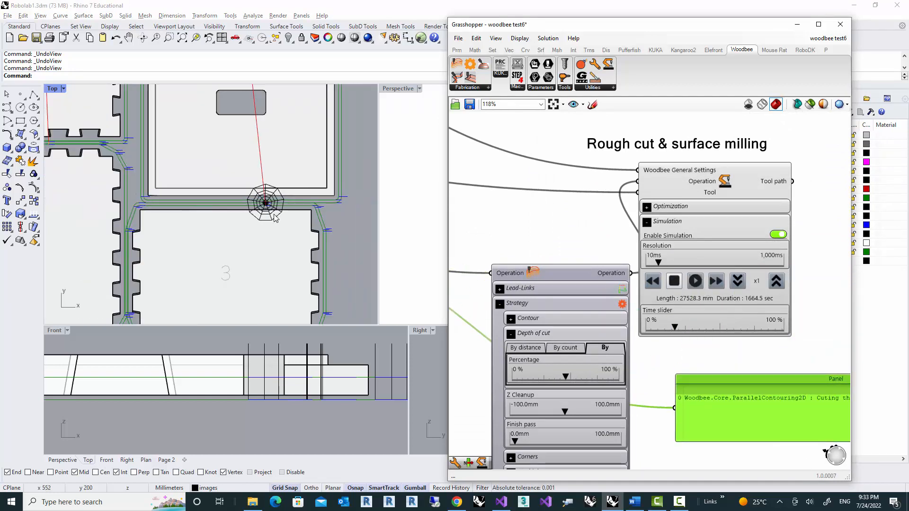
pyautogui.click(776, 281)
pyautogui.scroll(3, 94, 203)
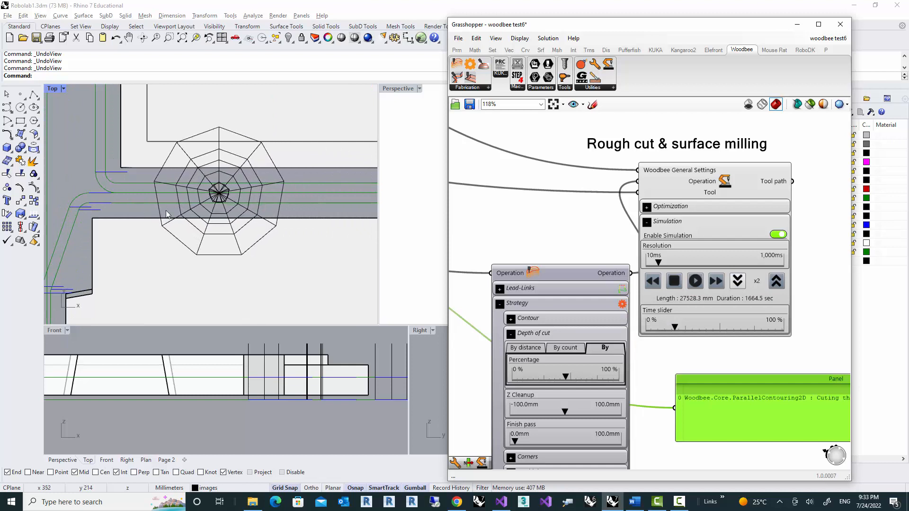
pyautogui.scroll(-4, 289, 192)
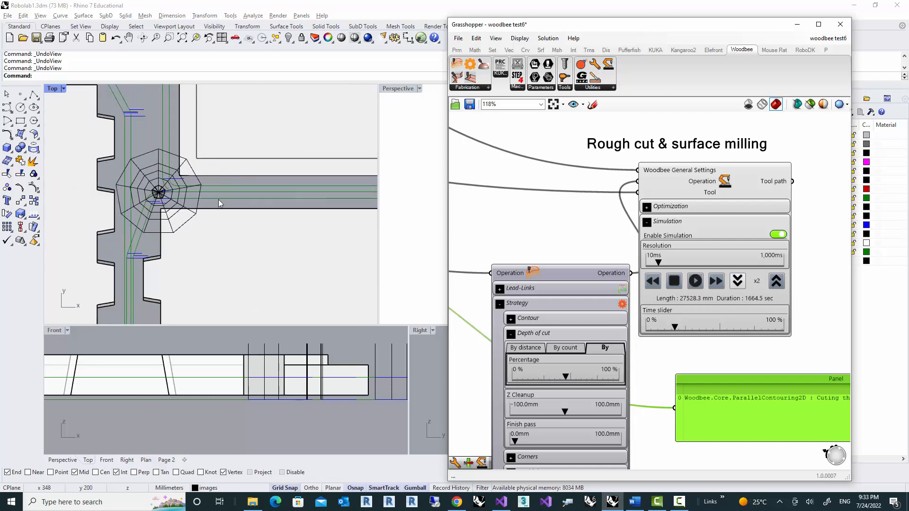
pyautogui.scroll(-3, 189, 213)
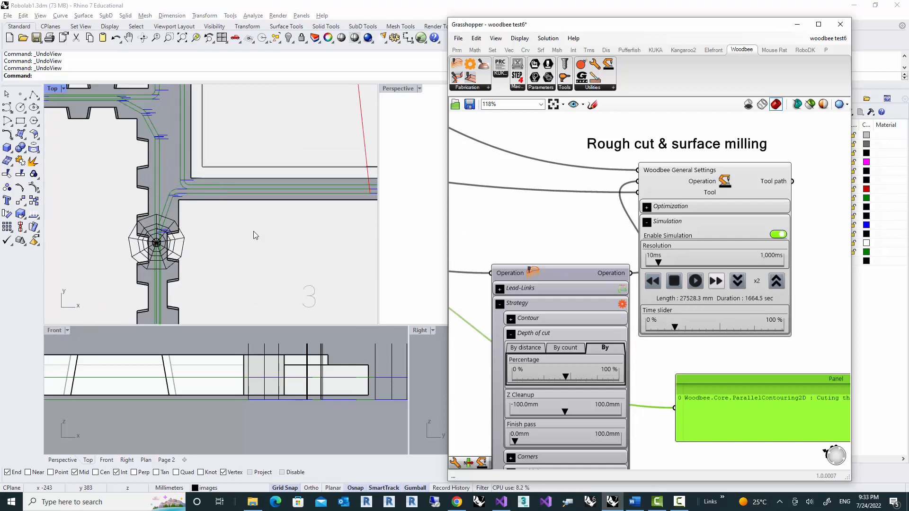
# - Increase the simulation speed to x16 and inspect the tool's passes between parts 3 and 4
pyautogui.click(782, 281)
pyautogui.scroll(-3, 233, 228)
pyautogui.moveTo(233, 225); pyautogui.dragTo(225, 205, button='right')
pyautogui.click(776, 281)
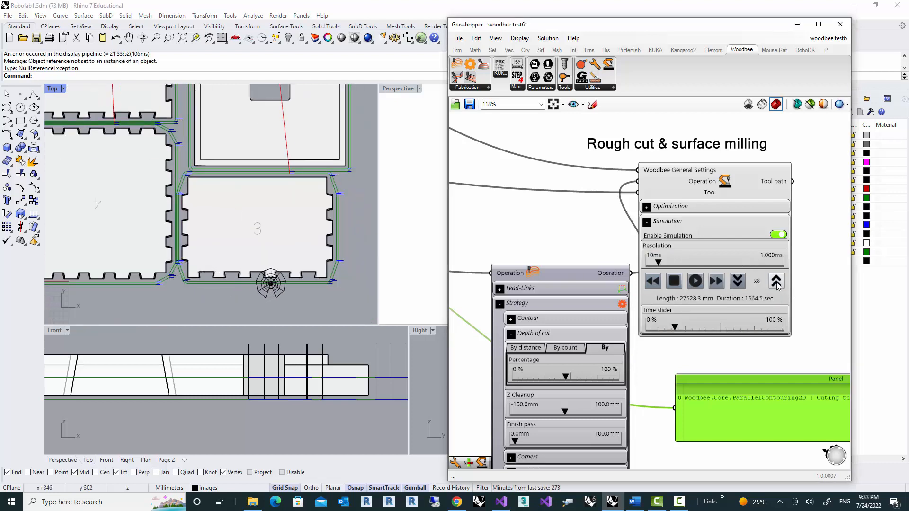
pyautogui.click(776, 281)
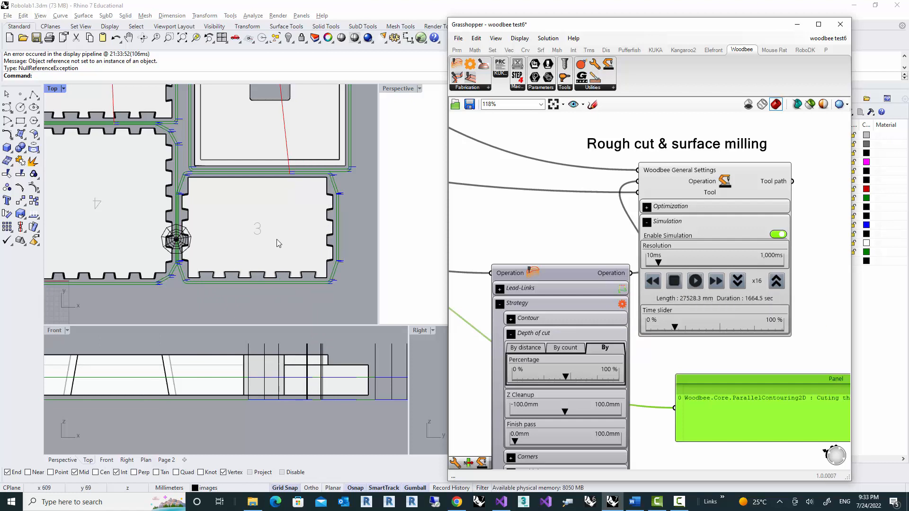
pyautogui.scroll(5, 164, 247)
pyautogui.scroll(3, 195, 244)
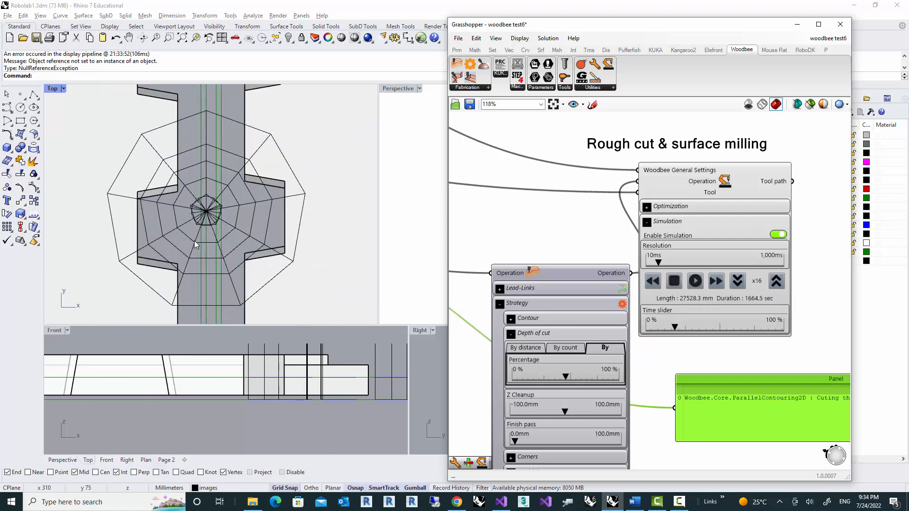
pyautogui.scroll(-6, 194, 245)
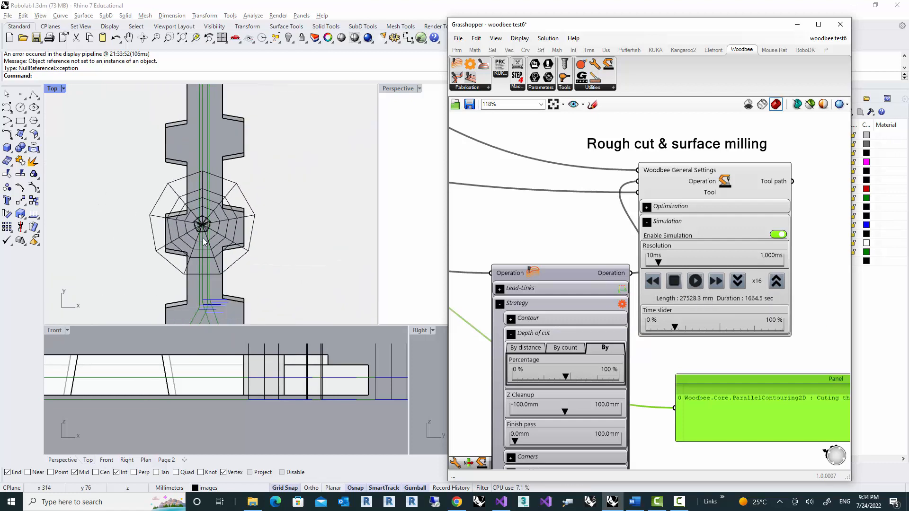
# - Maximize the Perspective view and view the running tool from a low angle beside the parts
pyautogui.doubleClick(403, 89)
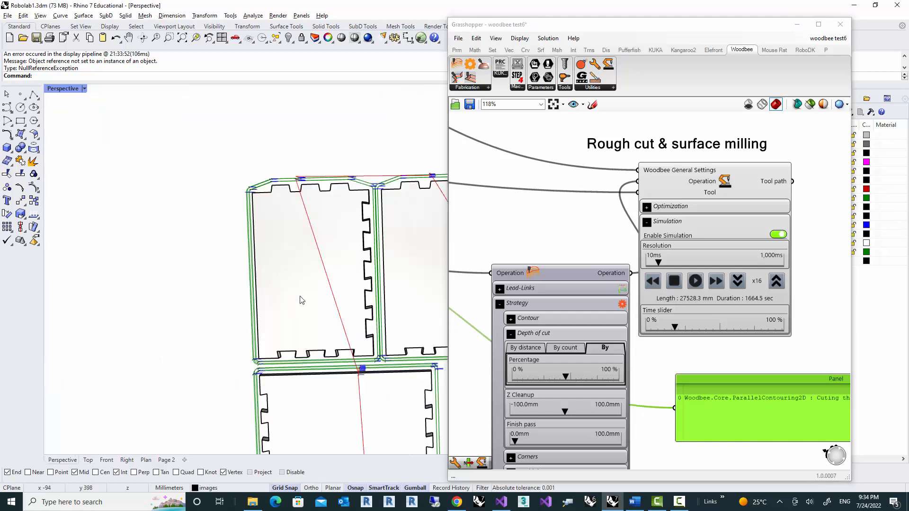
pyautogui.moveTo(300, 294); pyautogui.dragTo(232, 303, button='right')
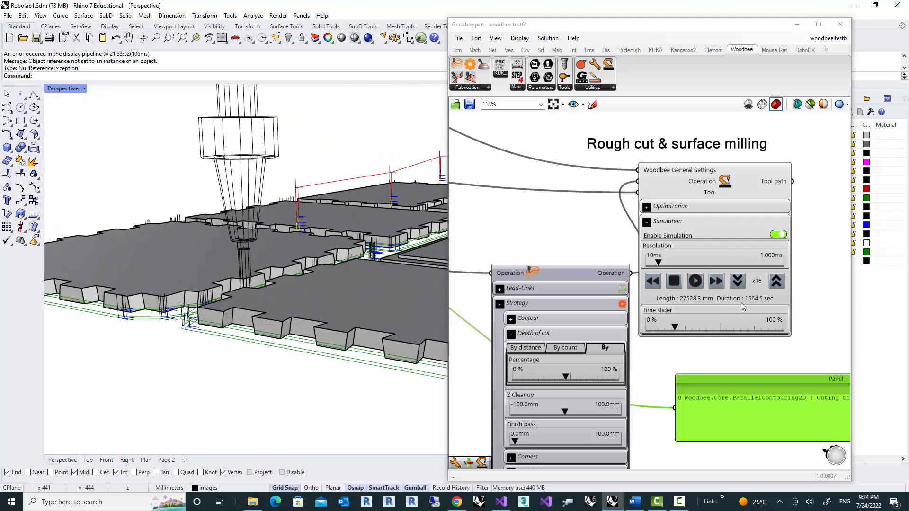
# - Pause the toolpath simulation and restore the four-view layout with the Top view active
pyautogui.click(696, 281)
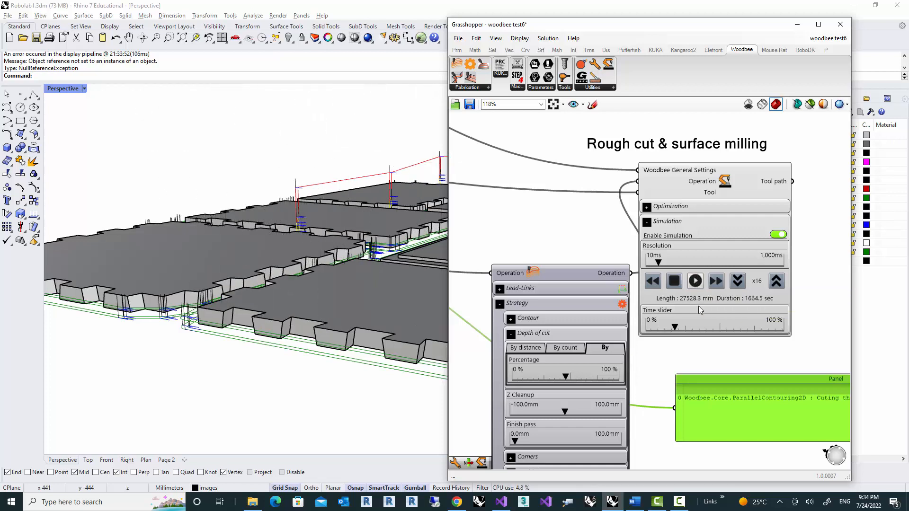
pyautogui.doubleClick(65, 90)
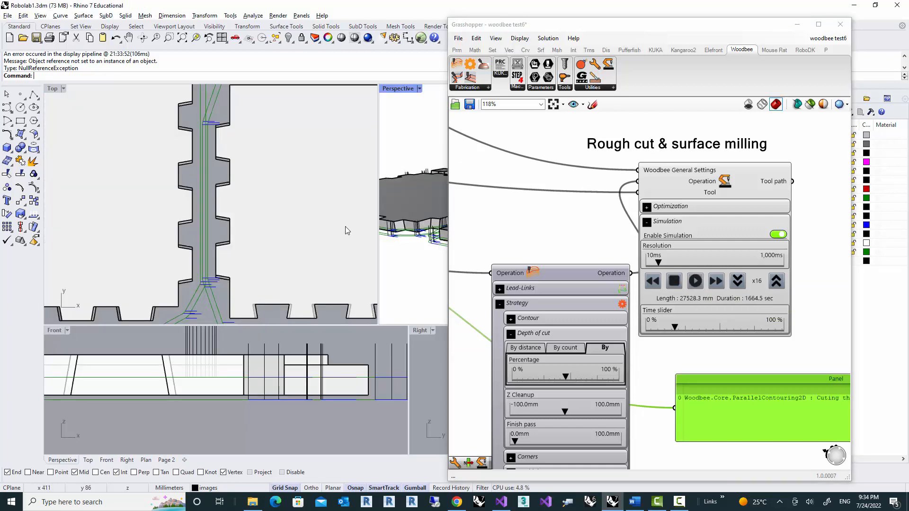
pyautogui.click(267, 210)
# - Examine the tool's position relative to part 3's upper-right corner and edge in the Top view
pyautogui.scroll(-3, 267, 214)
pyautogui.scroll(8, 317, 166)
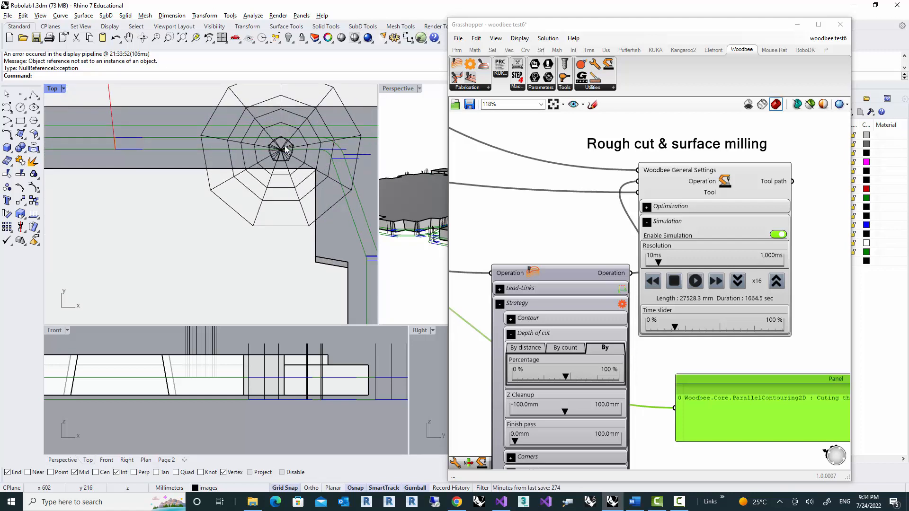
pyautogui.scroll(-1, 284, 166)
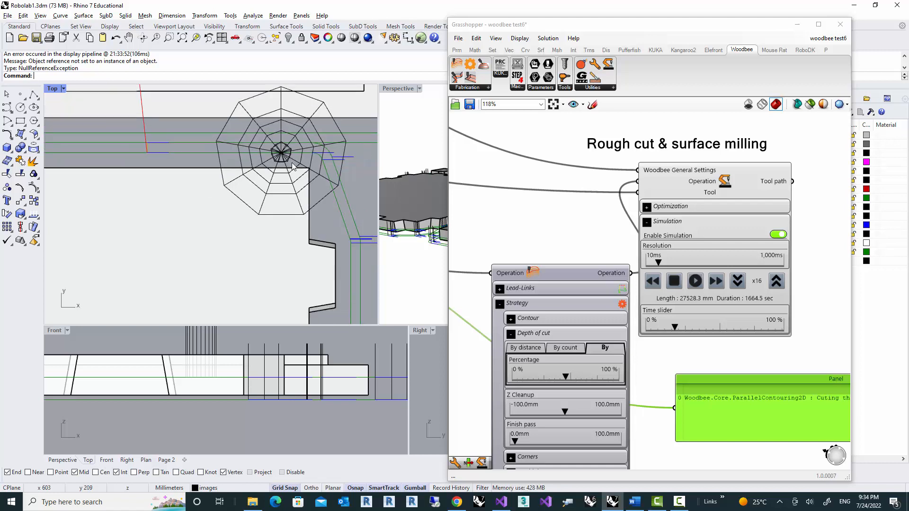
pyautogui.scroll(4, 292, 164)
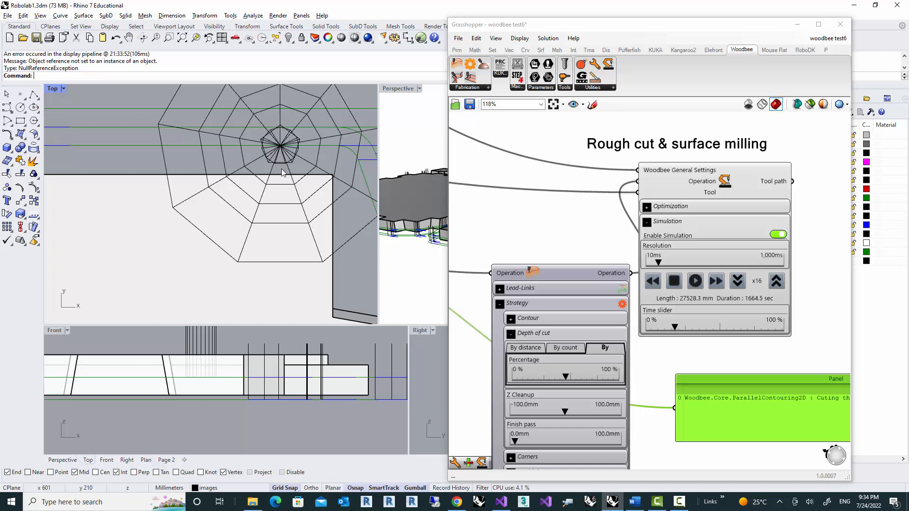
pyautogui.scroll(2, 282, 169)
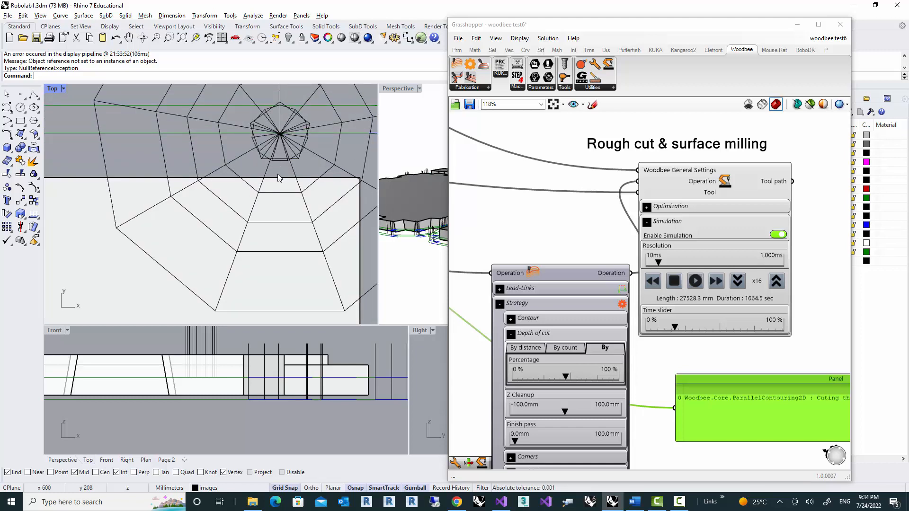
pyautogui.scroll(-1, 280, 178)
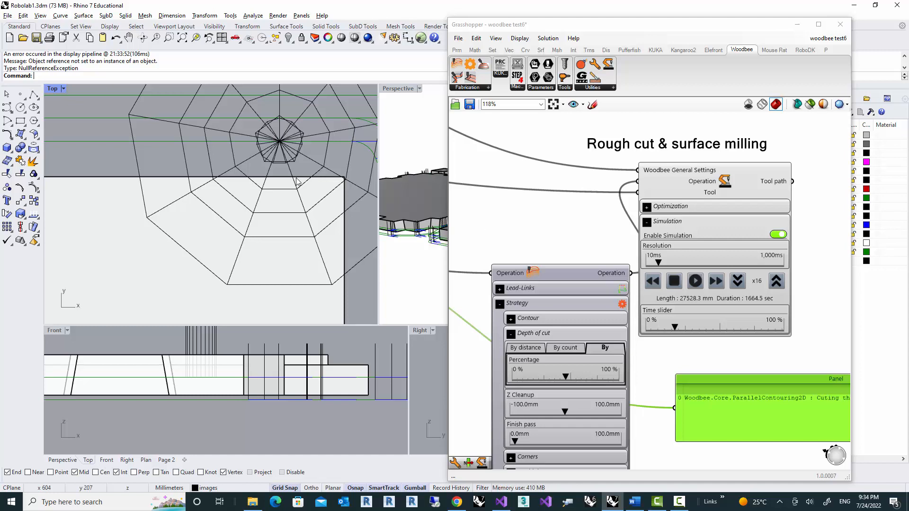
pyautogui.scroll(-12, 287, 184)
# - Review the Operation Modifier's Strategy settings, from Depth of cut and Z Cleanup through Finish pass, at close range
pyautogui.moveTo(511, 201); pyautogui.dragTo(523, 130, button='right')
pyautogui.moveTo(485, 383); pyautogui.dragTo(495, 352, button='right')
pyautogui.scroll(2, 497, 294)
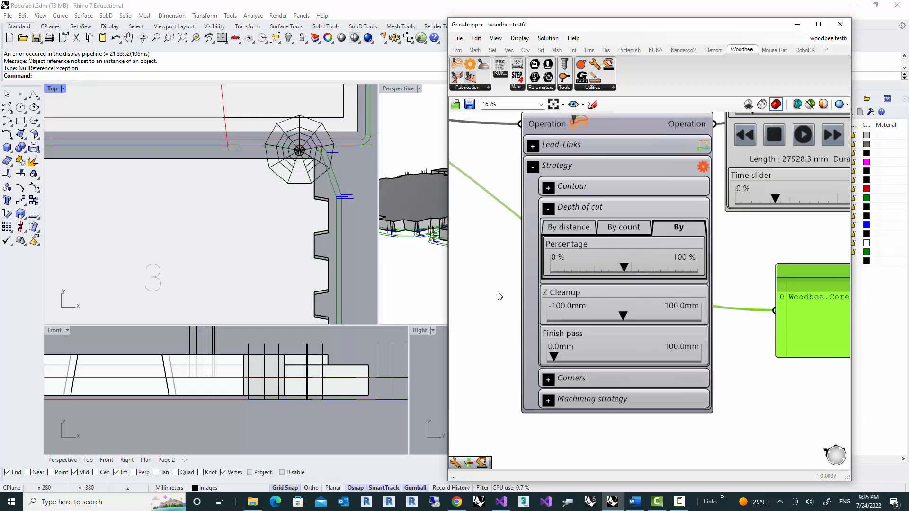
pyautogui.moveTo(486, 284); pyautogui.dragTo(470, 289, button='right')
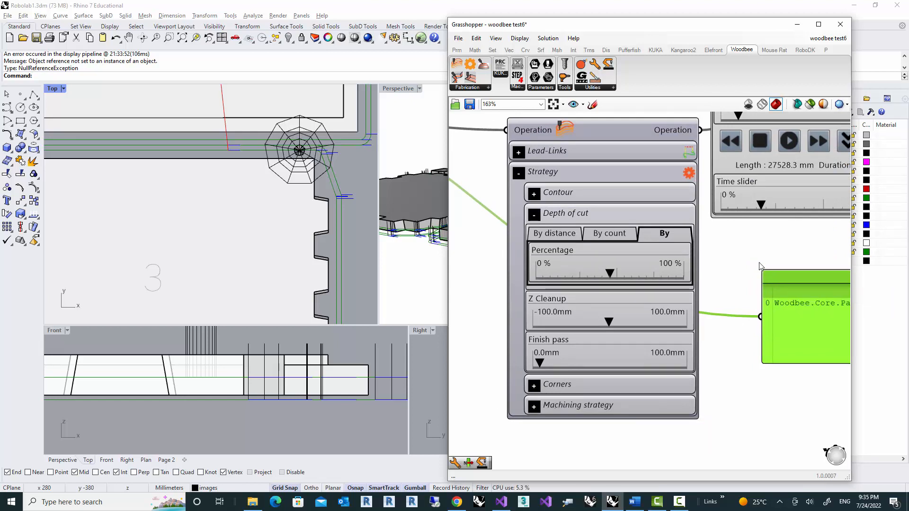
pyautogui.moveTo(740, 255); pyautogui.dragTo(726, 266, button='right')
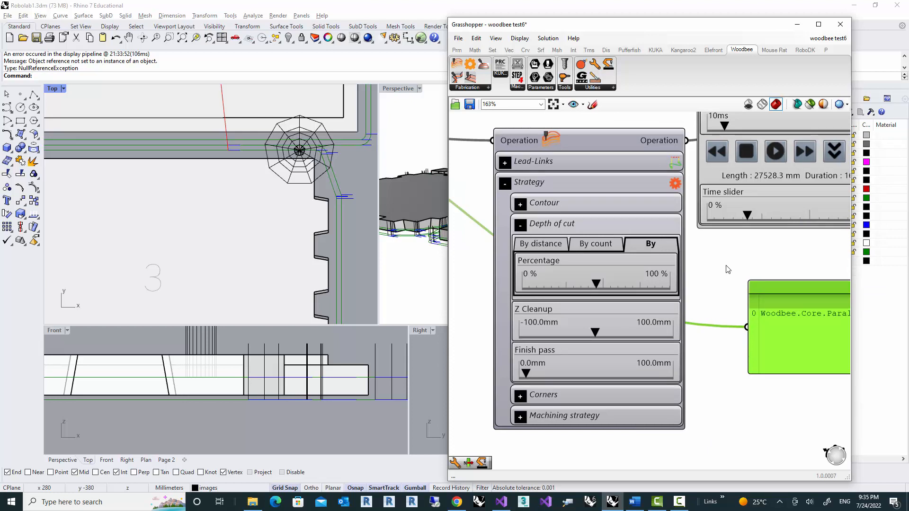